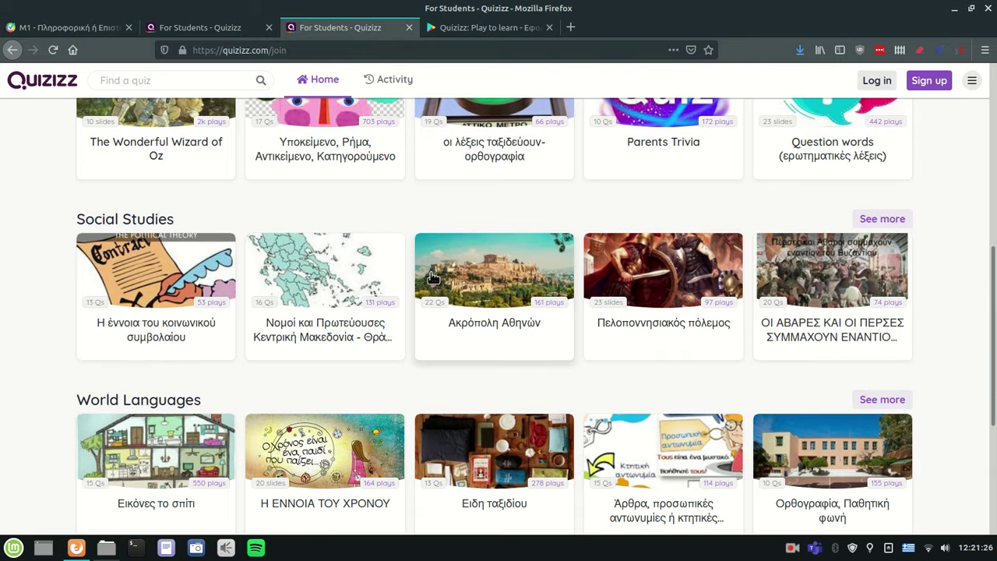
Step: Open the Social Studies quiz "Πελοποννησιακός πόλεμος", start it in practice mode and dismiss the navigation tip
click(664, 287)
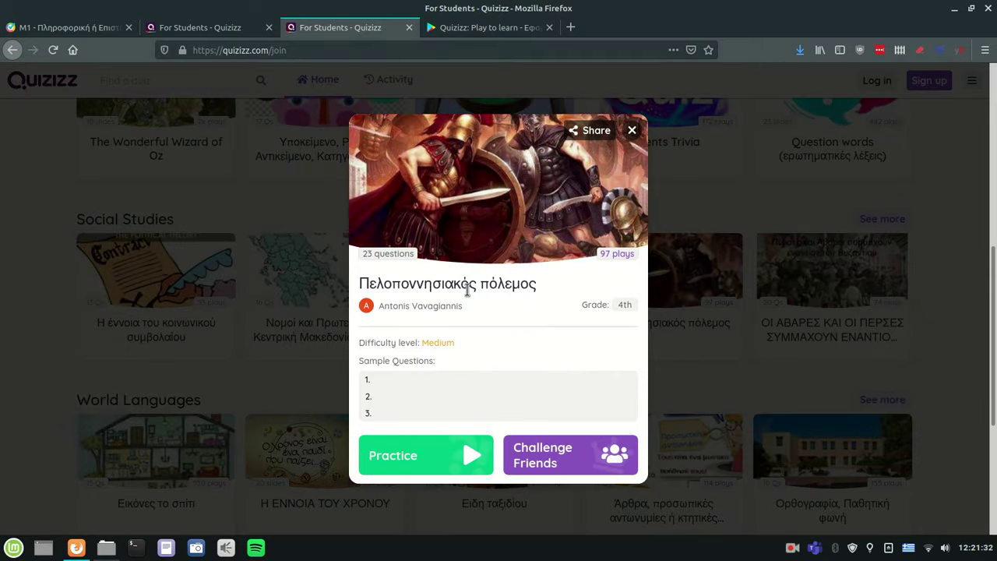
click(418, 459)
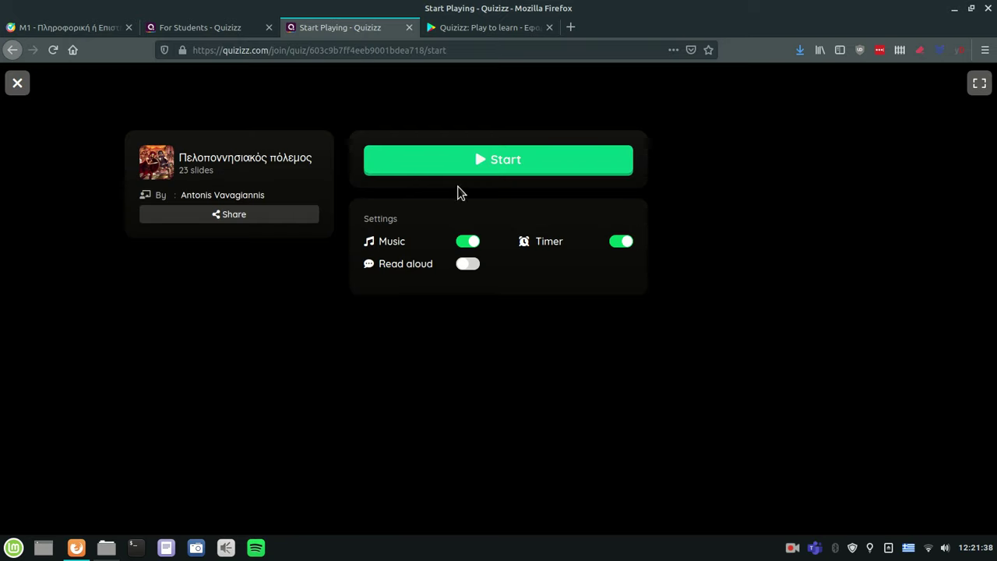
click(477, 161)
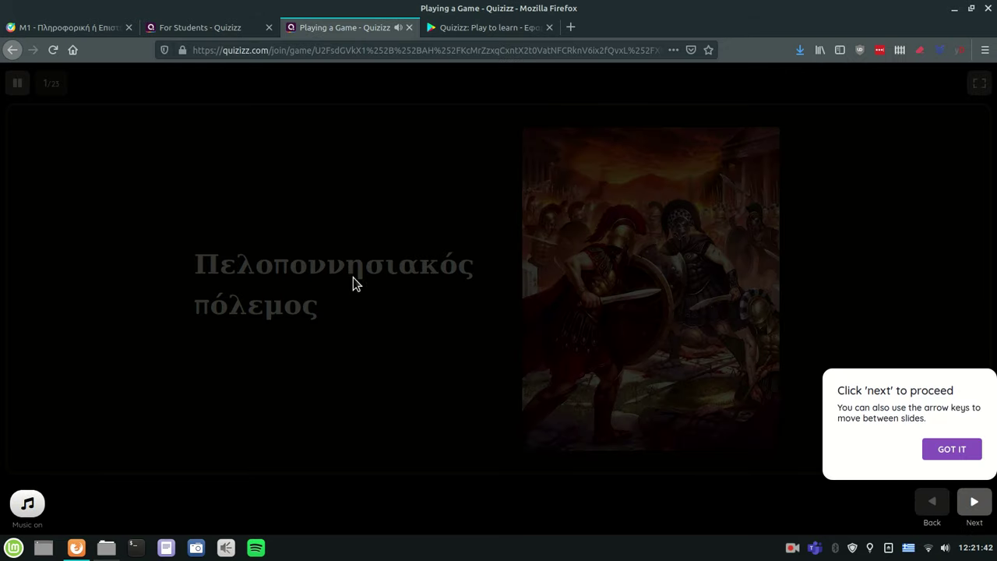
click(952, 452)
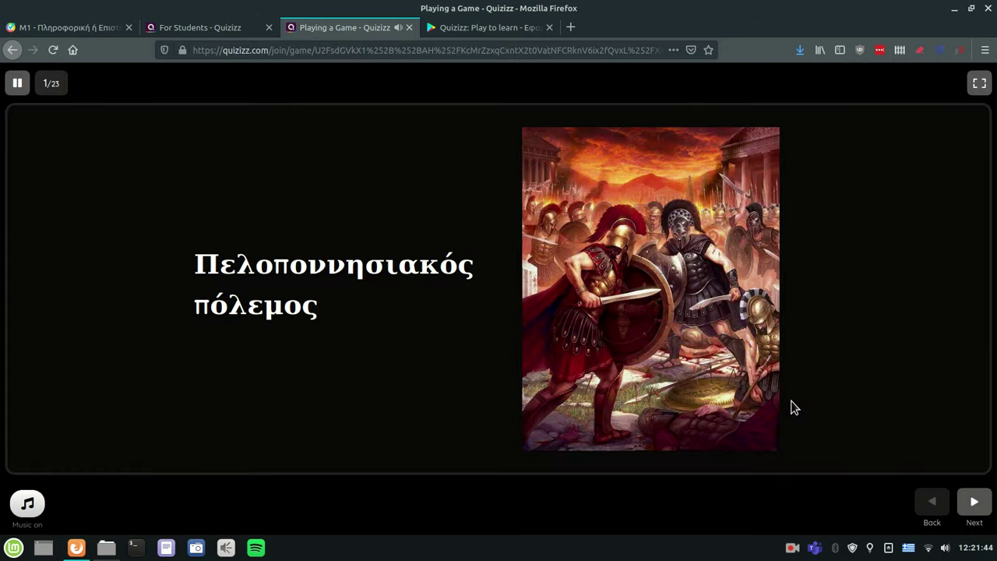
Step: Advance through the two introductory slides, answer the first two questions and close the game tab
click(973, 504)
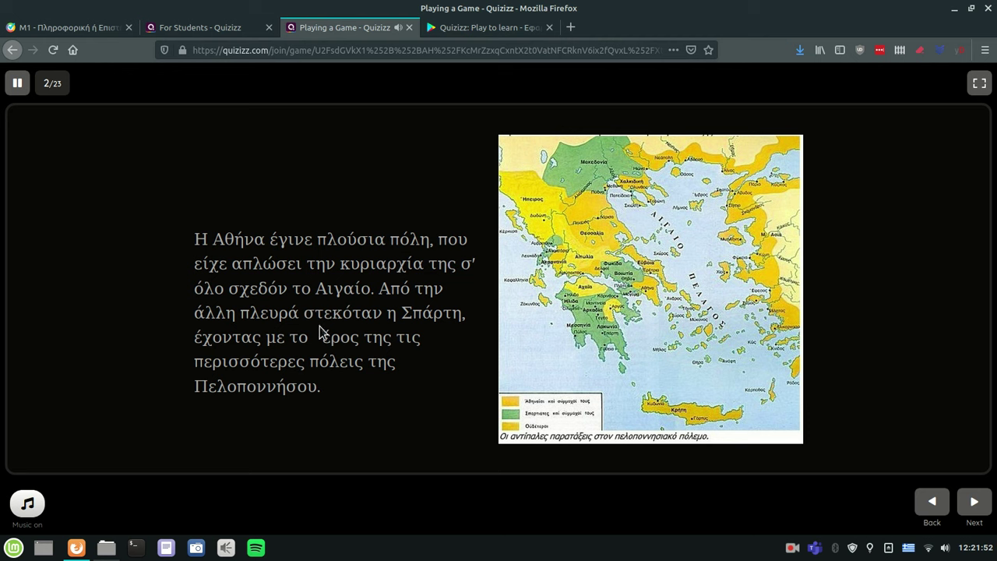
click(974, 504)
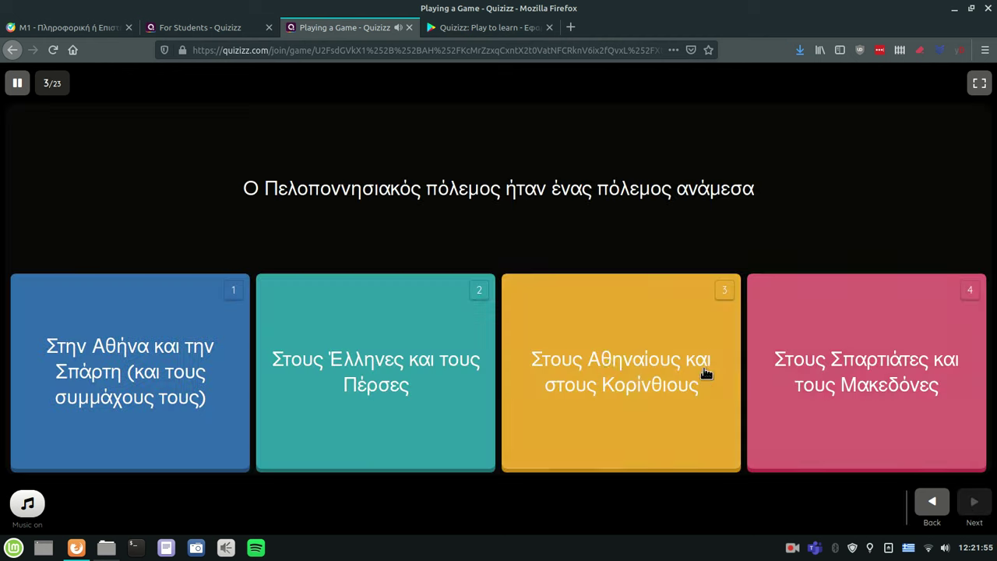
click(705, 374)
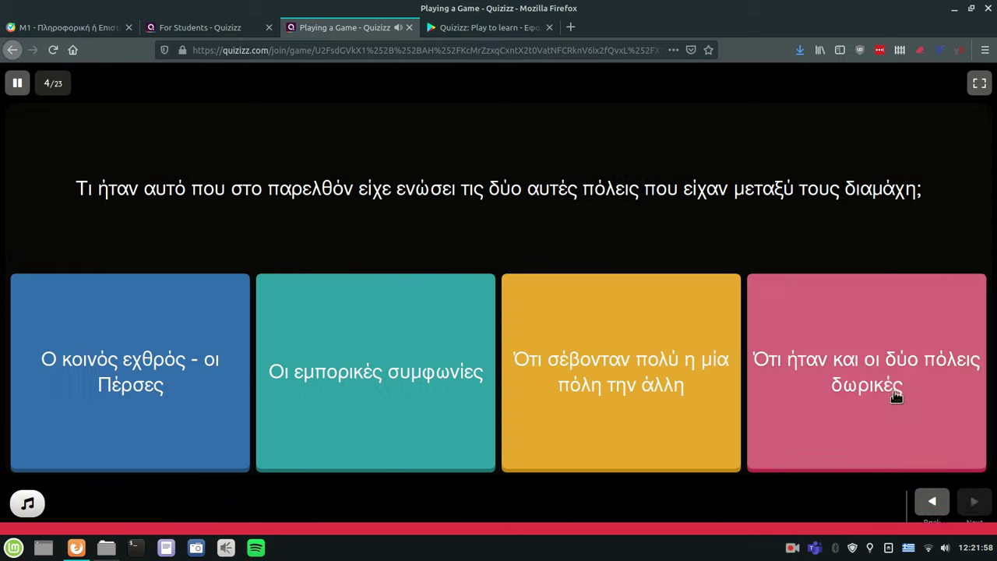
click(704, 372)
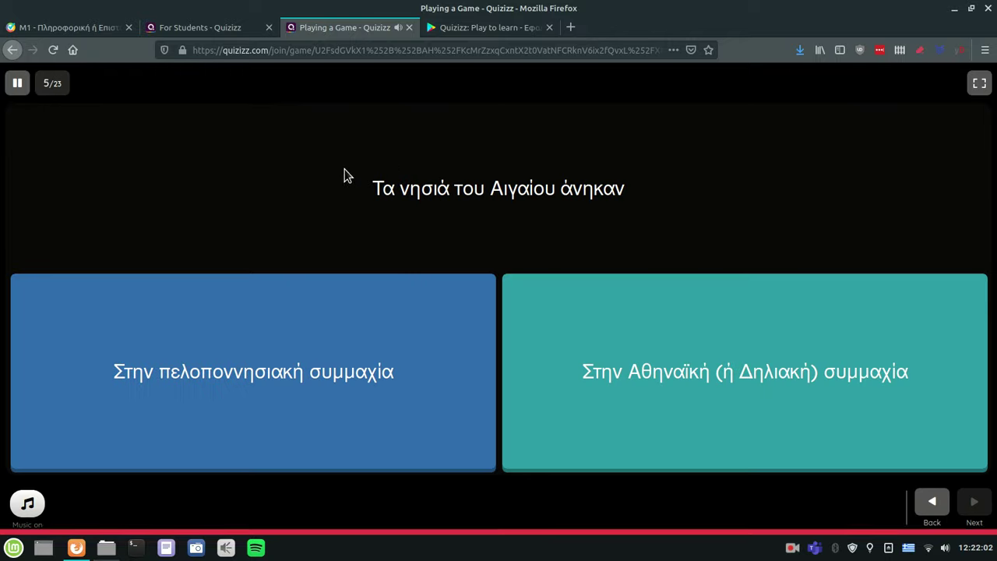
click(411, 28)
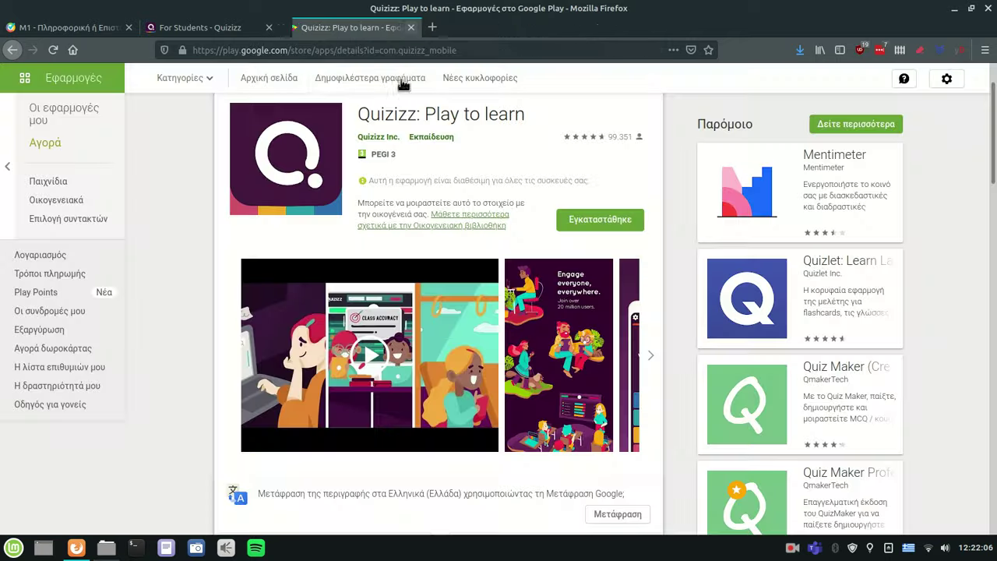
Step: Try to open the instructor dashboard from the student home page and close its tab again
click(229, 36)
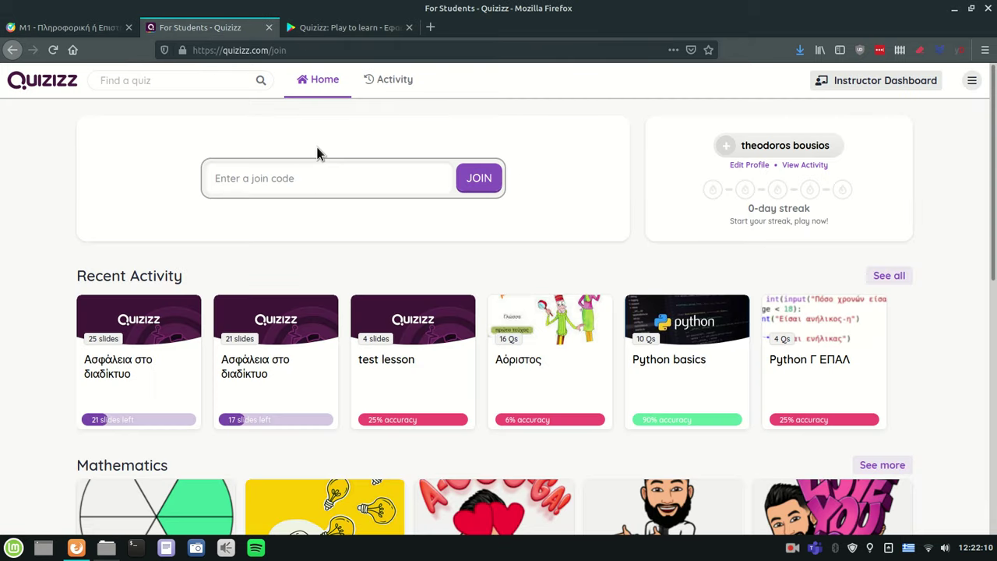
click(834, 82)
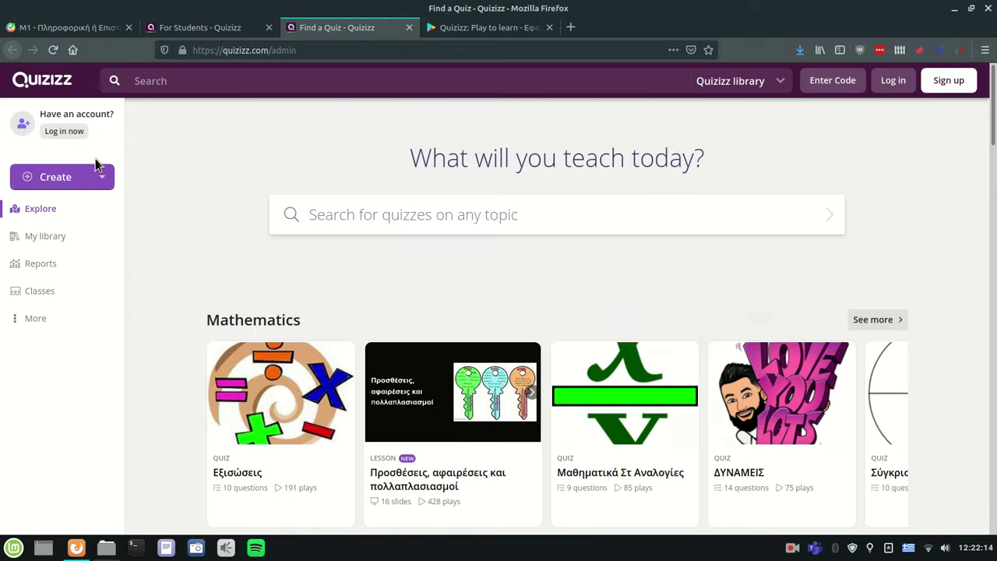
key(ctrl+w)
Step: View the sign-up page, return to the Quizizz landing page and log in with the existing Google account
click(839, 91)
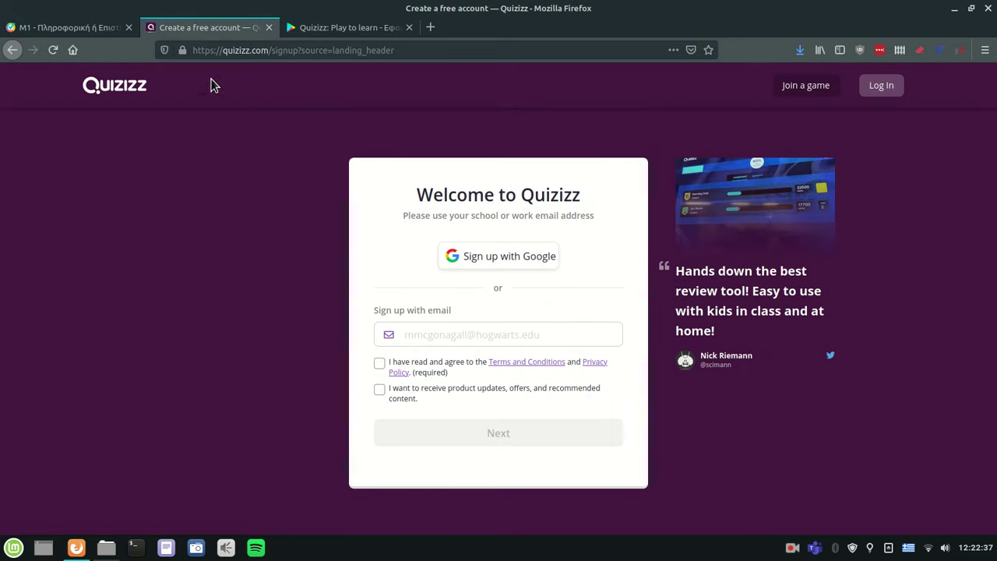
click(13, 50)
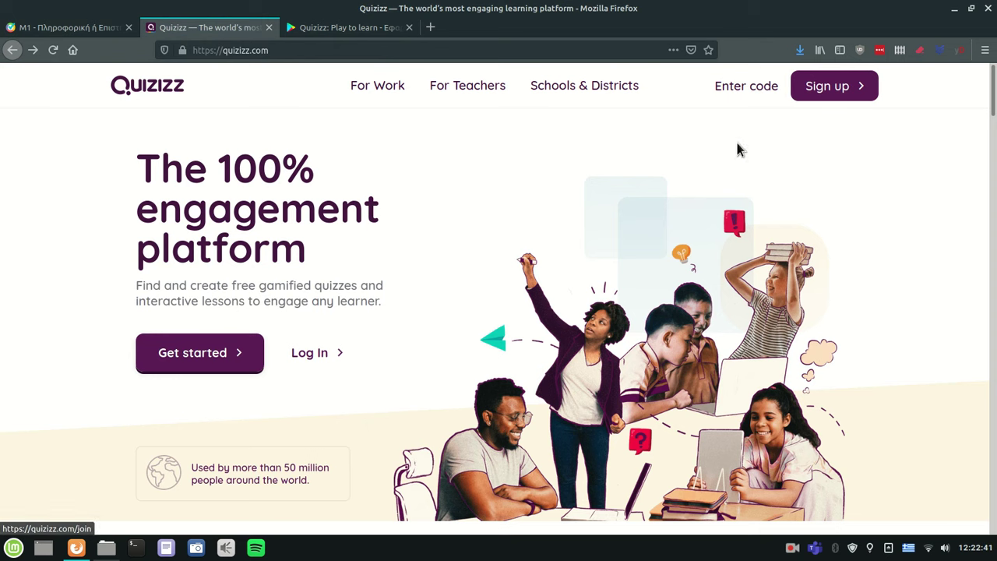
click(318, 352)
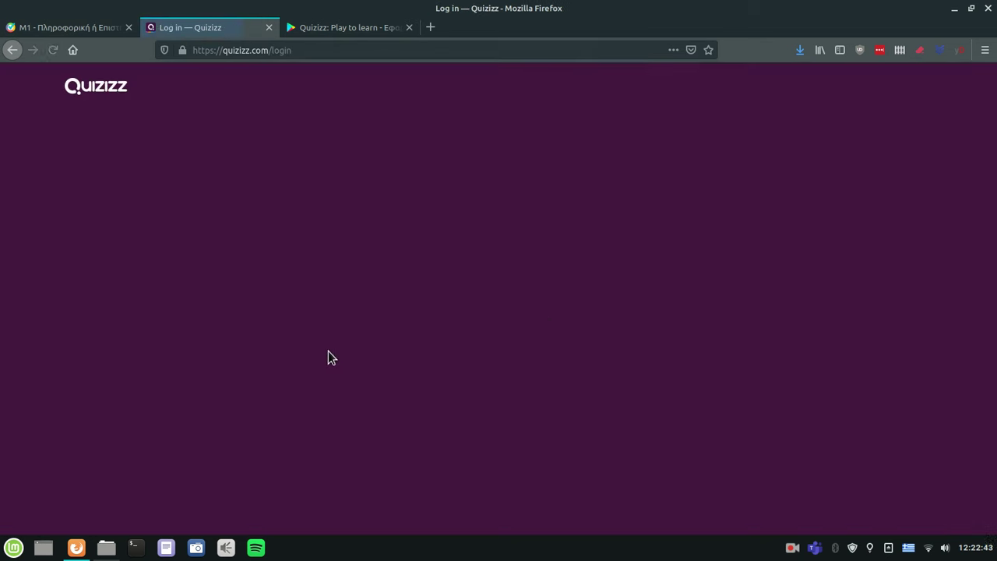
click(444, 209)
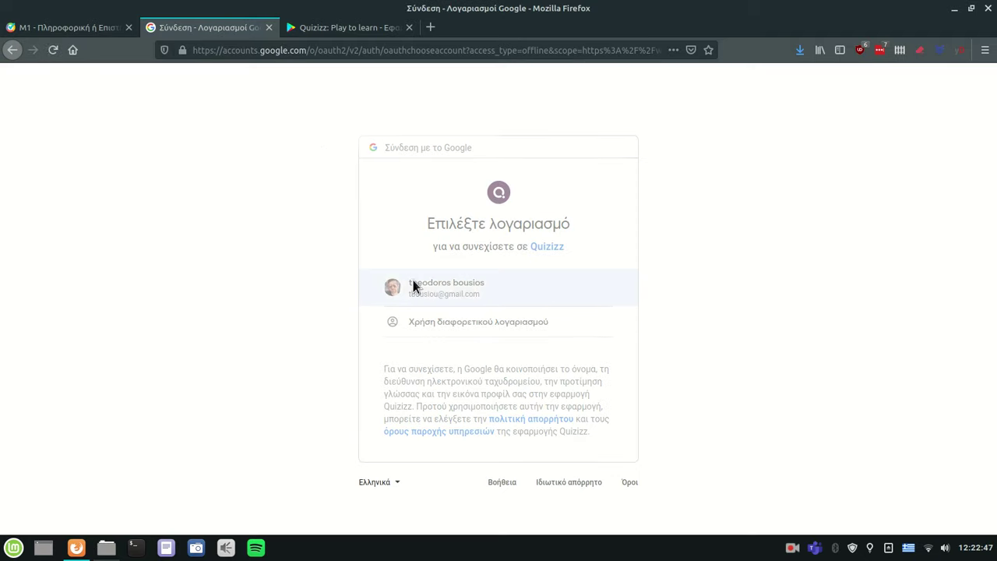
click(413, 286)
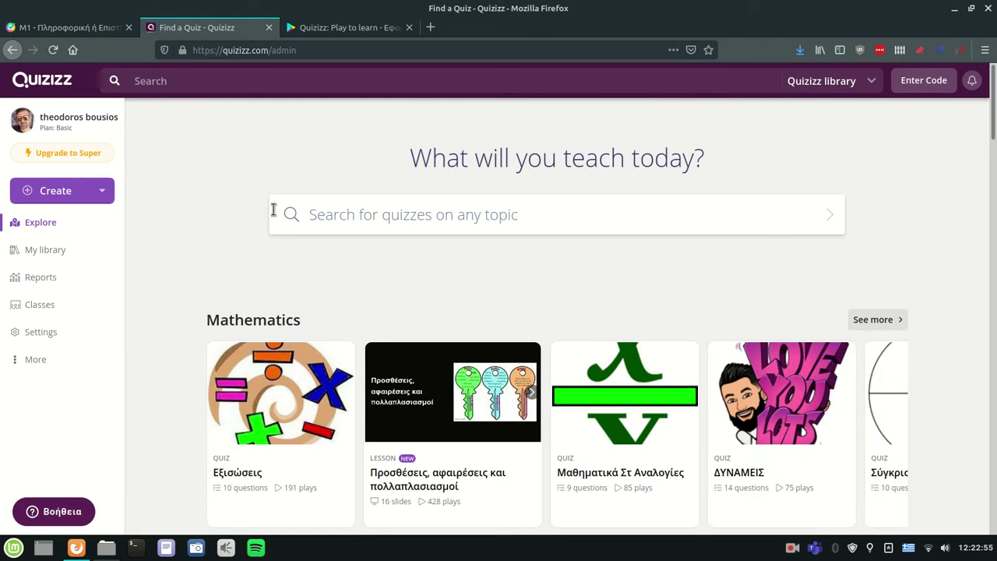
Step: Browse the public quiz library by subject, from Mathematics to Computer Science and Skills and back to Social Studies
click(36, 231)
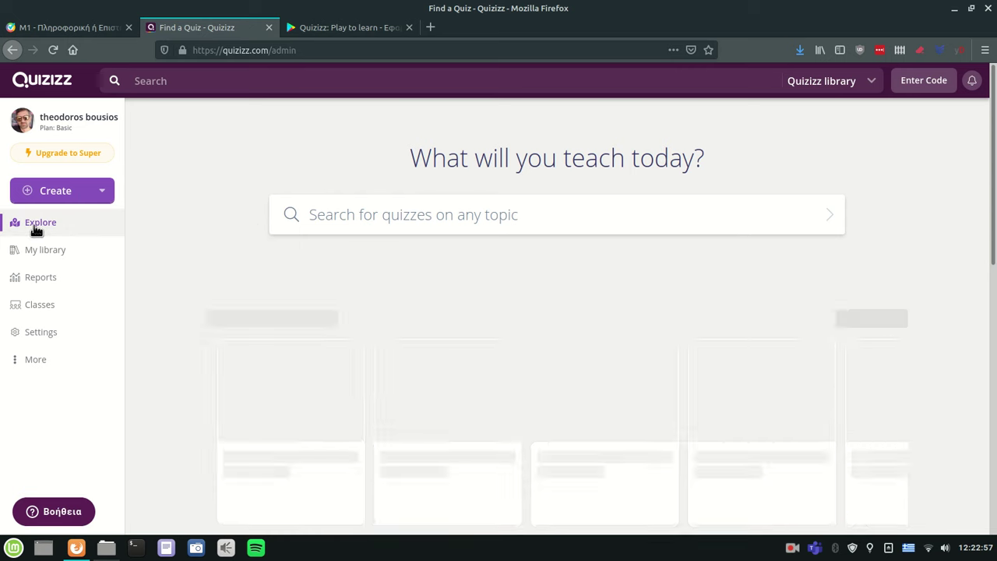
scroll(521, 244, down, 3)
scroll(580, 255, down, 10)
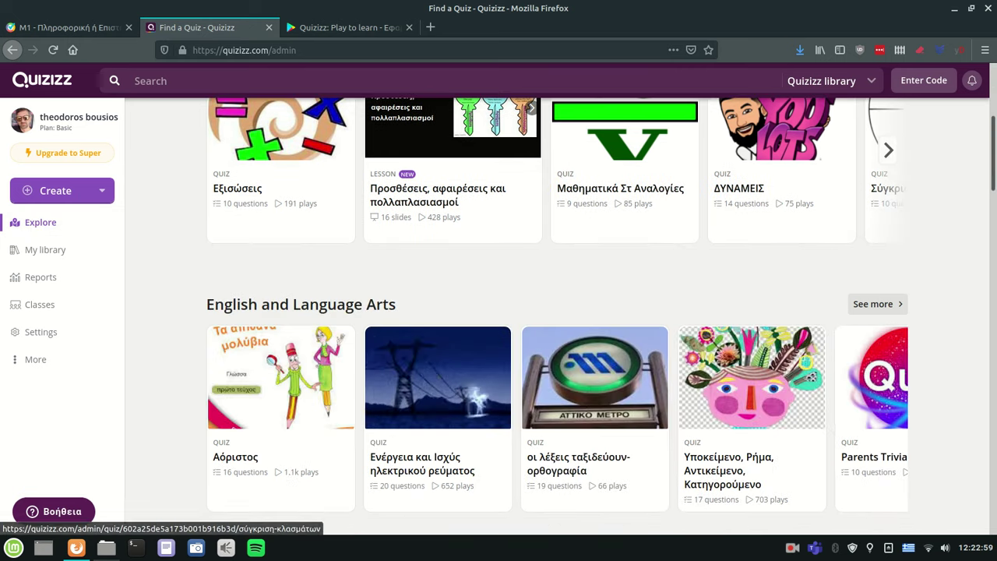
scroll(556, 315, down, 4)
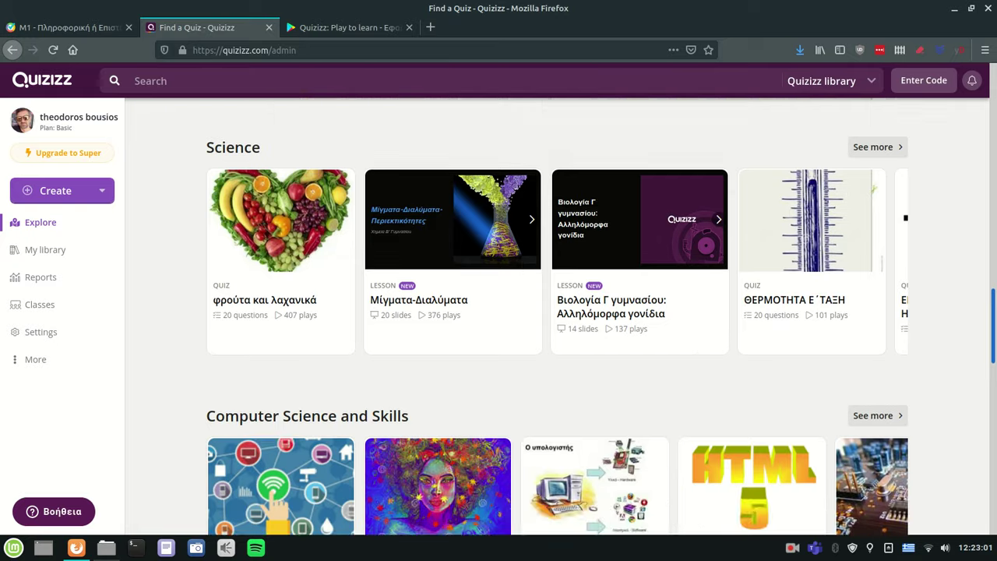
scroll(557, 315, up, 12)
scroll(503, 232, up, 2)
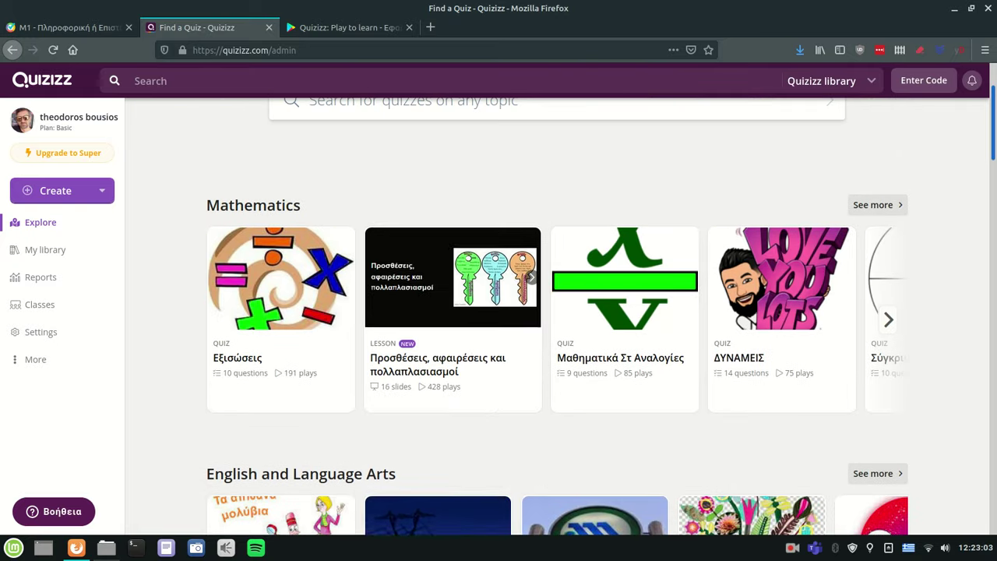
scroll(503, 232, down, 2)
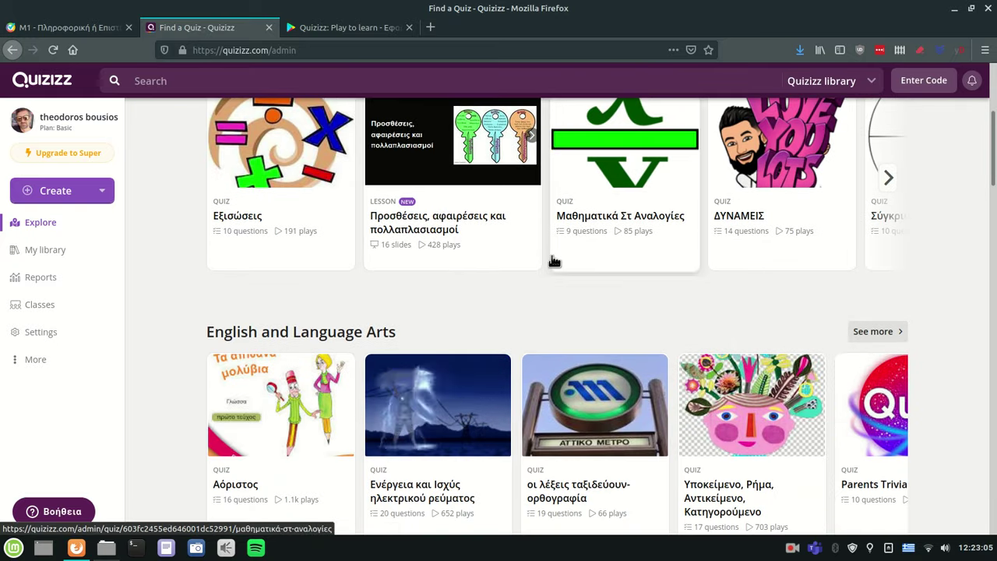
scroll(552, 261, down, 2)
scroll(555, 265, down, 3)
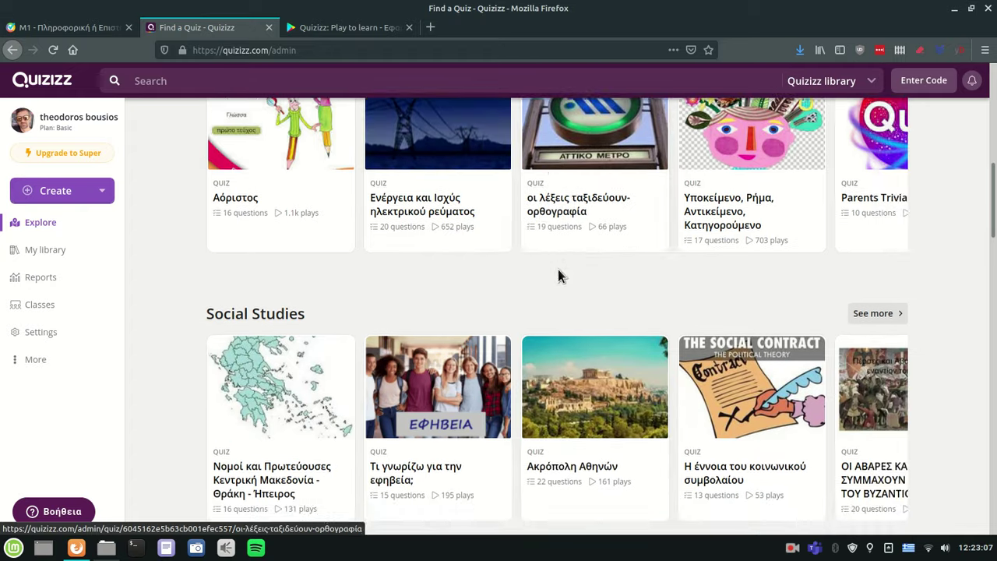
Step: Open the "Ακρόπολη Αθηνών" quiz and look through its questions, returning to its overview
click(579, 329)
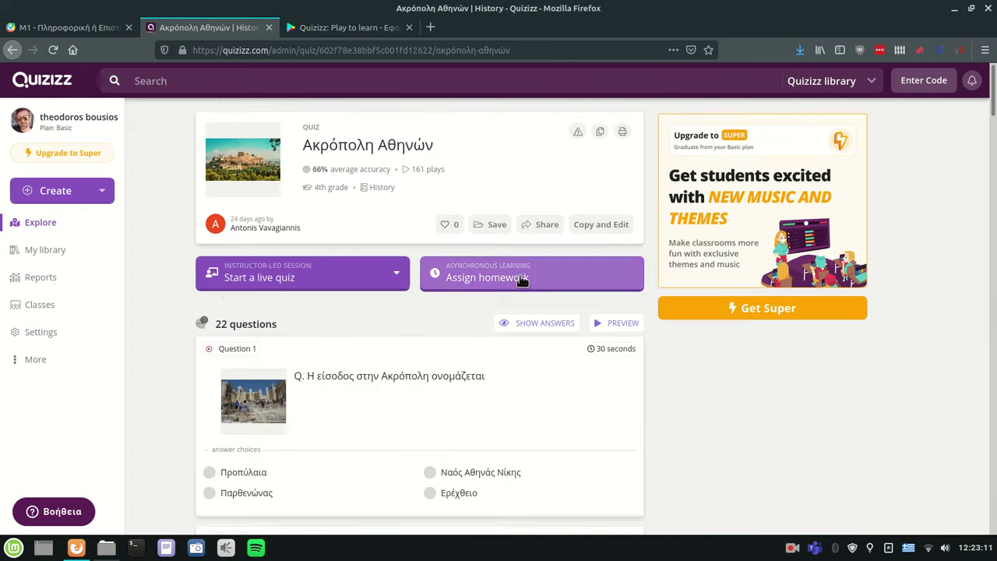
scroll(498, 289, down, 5)
scroll(420, 337, down, 15)
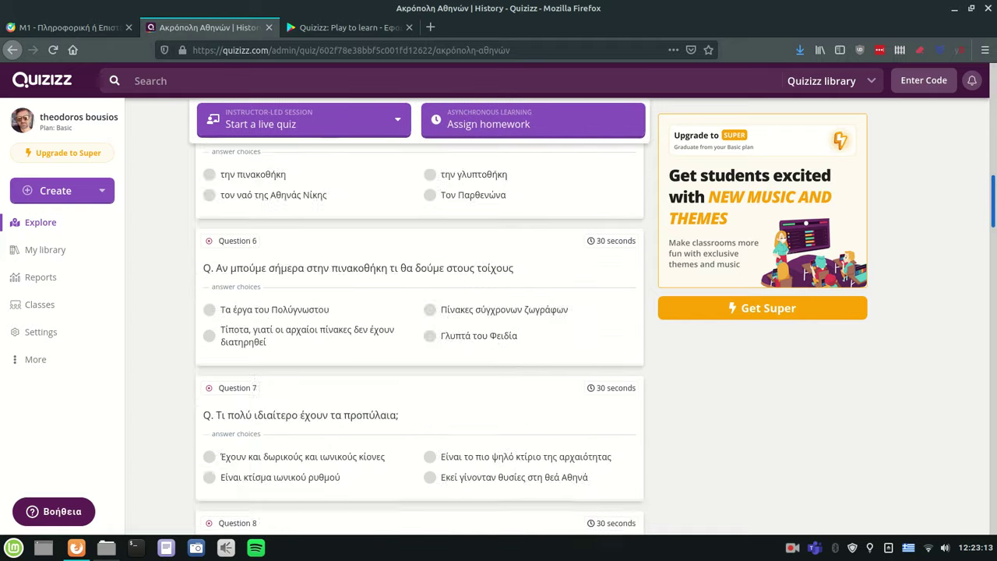
click(994, 86)
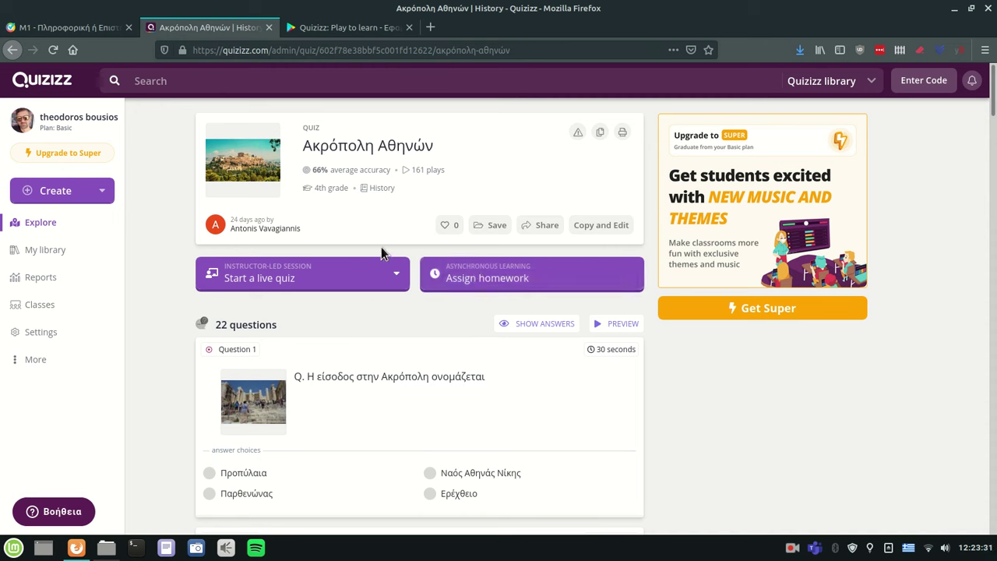
Step: Make an editable copy of the "Ακρόπολη Αθηνών" quiz in the quiz editor and look over its first questions
click(601, 225)
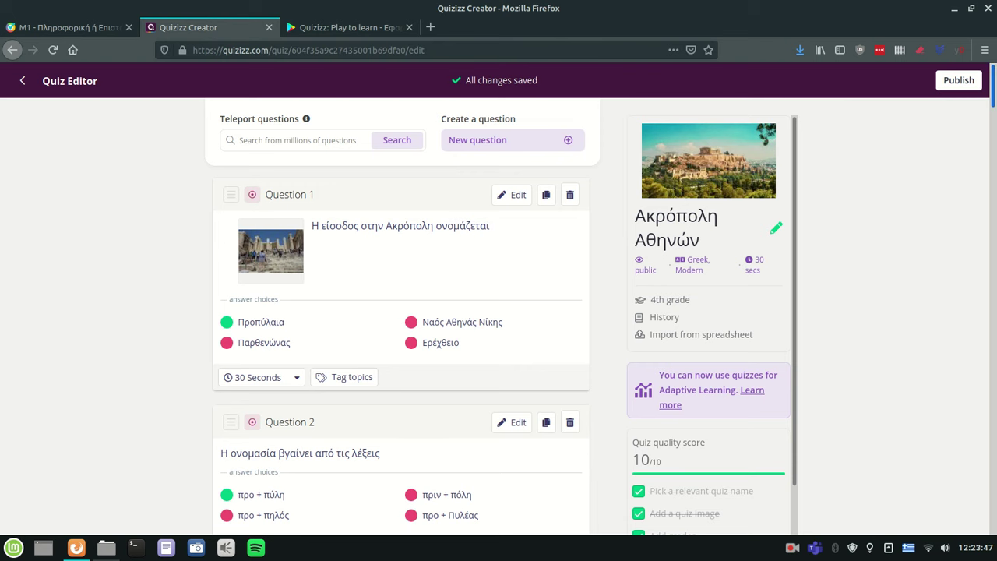
scroll(498, 312, down, 3)
scroll(498, 312, up, 3)
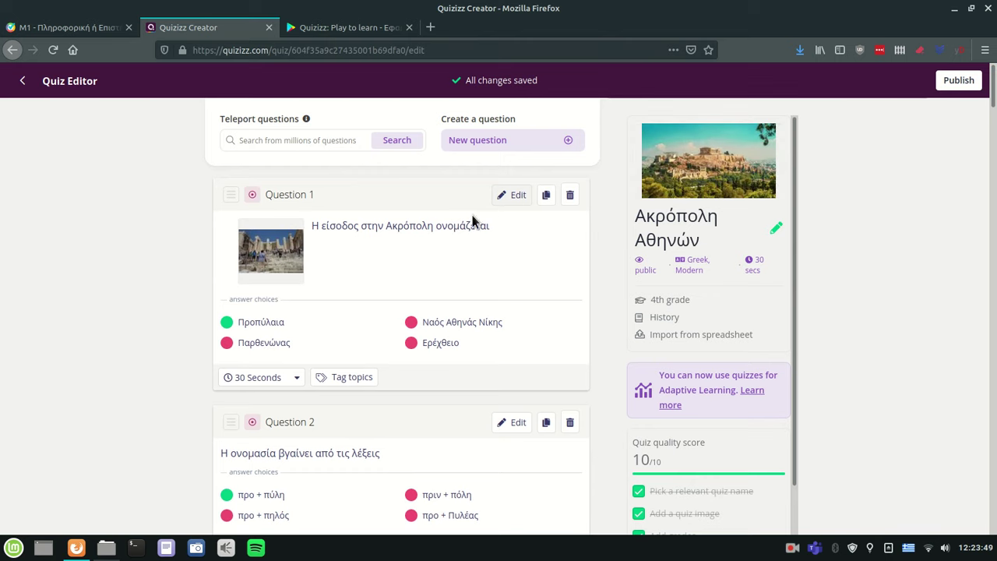
scroll(482, 222, down, 1)
scroll(521, 231, up, 1)
Step: Inspect the question text and answer options of Question 1 in its editing form and cancel without saving
click(503, 199)
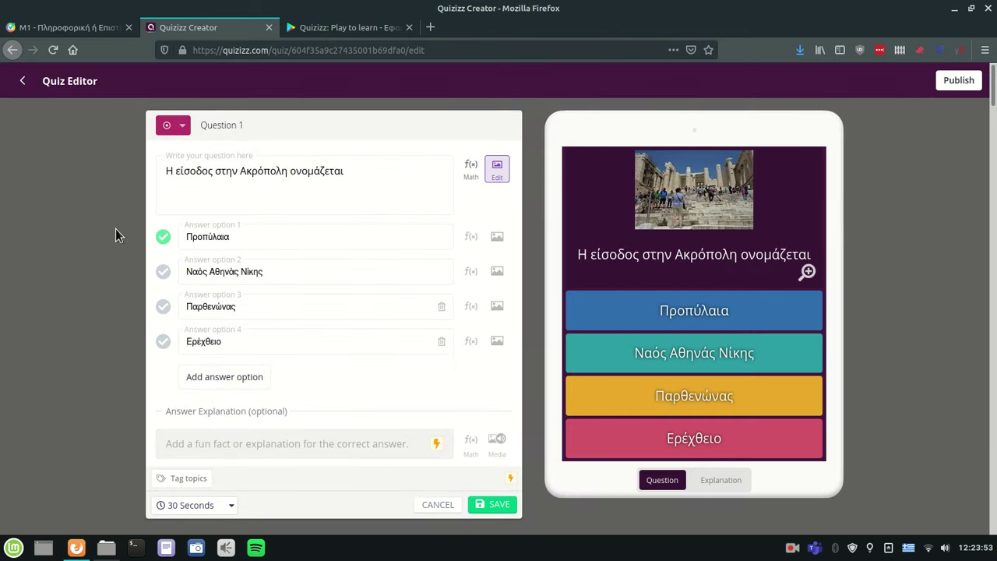
click(23, 82)
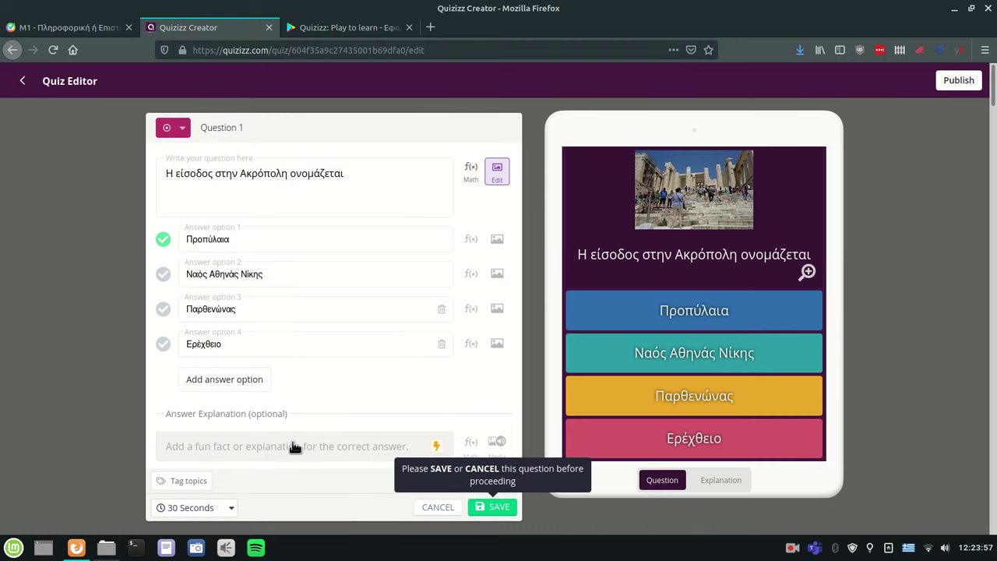
click(439, 507)
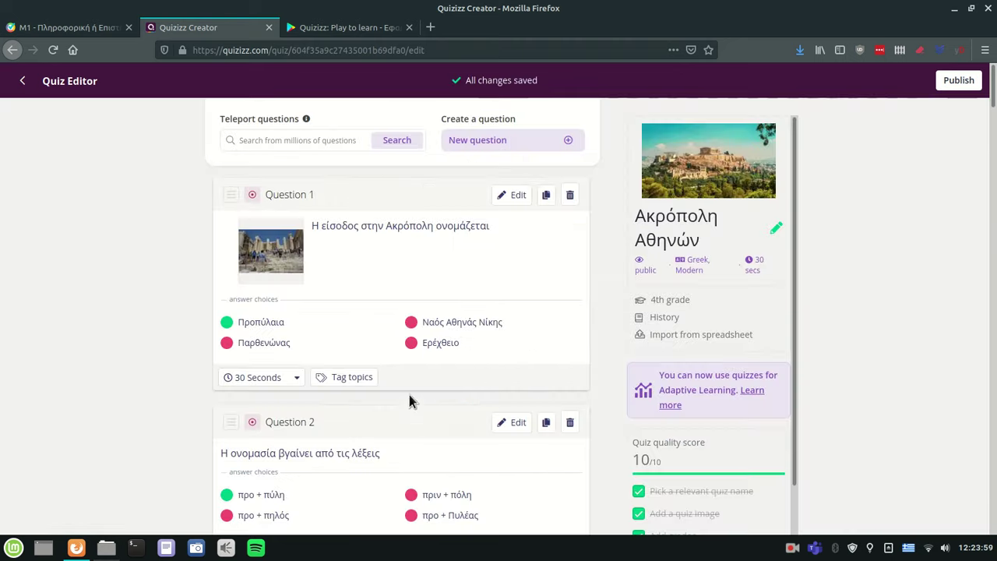
Step: Open the copied quiz's details for editing, close them and leave the quiz editor without publishing
click(776, 229)
click(505, 345)
click(25, 82)
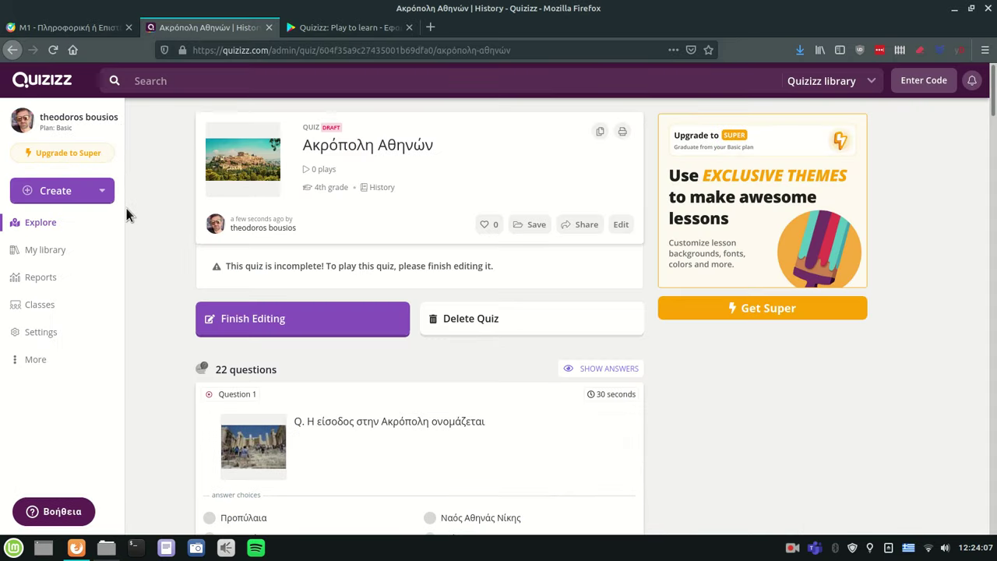
Step: Open the personal library and look through the quizzes and lessons stored in it
click(59, 253)
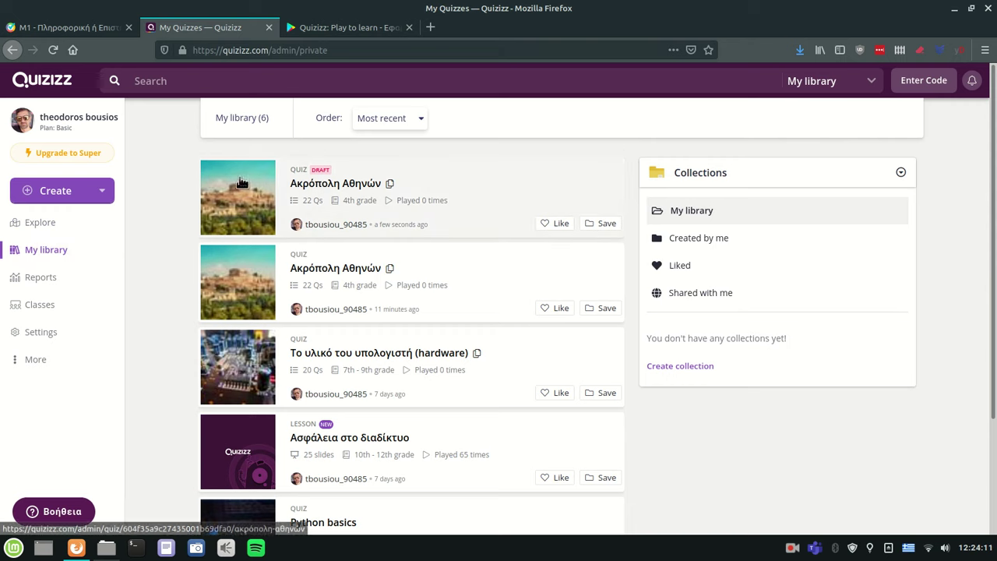
scroll(281, 367, down, 2)
scroll(282, 333, up, 2)
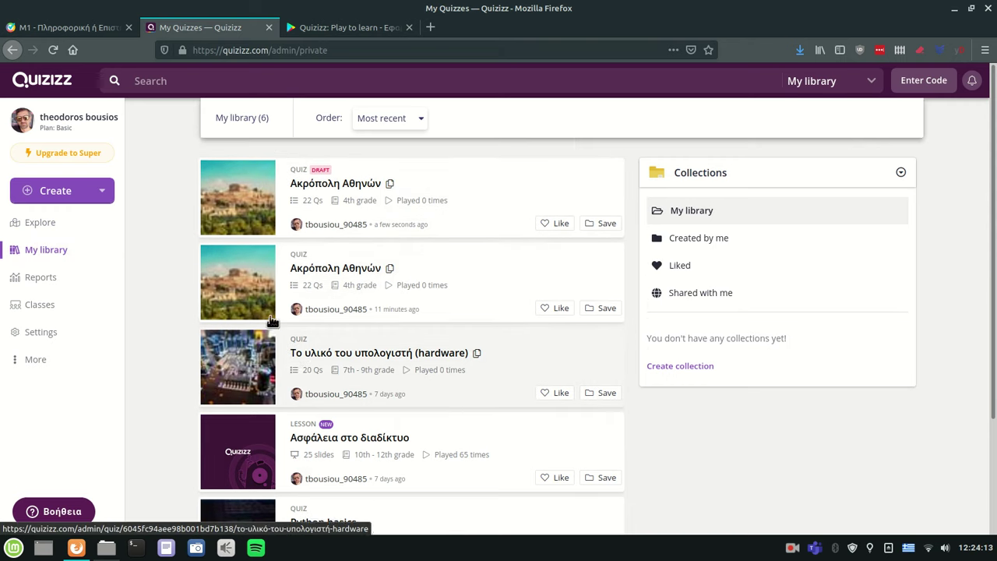
scroll(429, 289, down, 1)
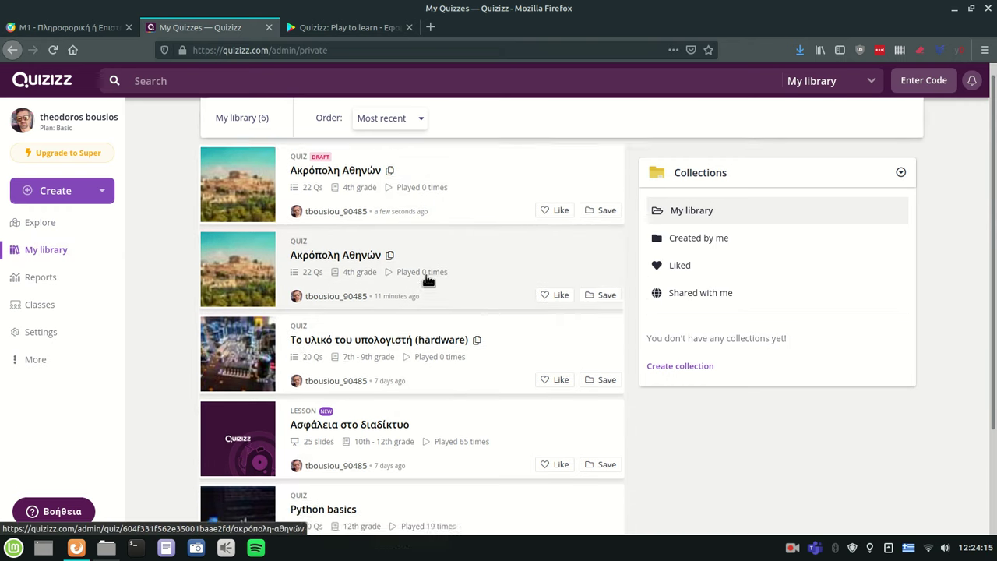
scroll(414, 272, down, 1)
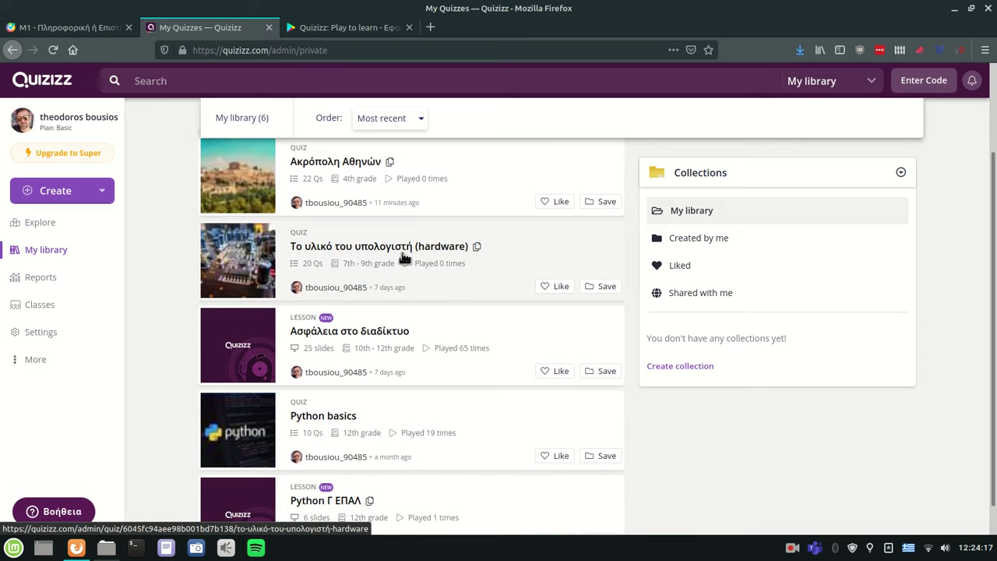
Step: Open the reports page and look through the list of assigned and live sessions
click(39, 278)
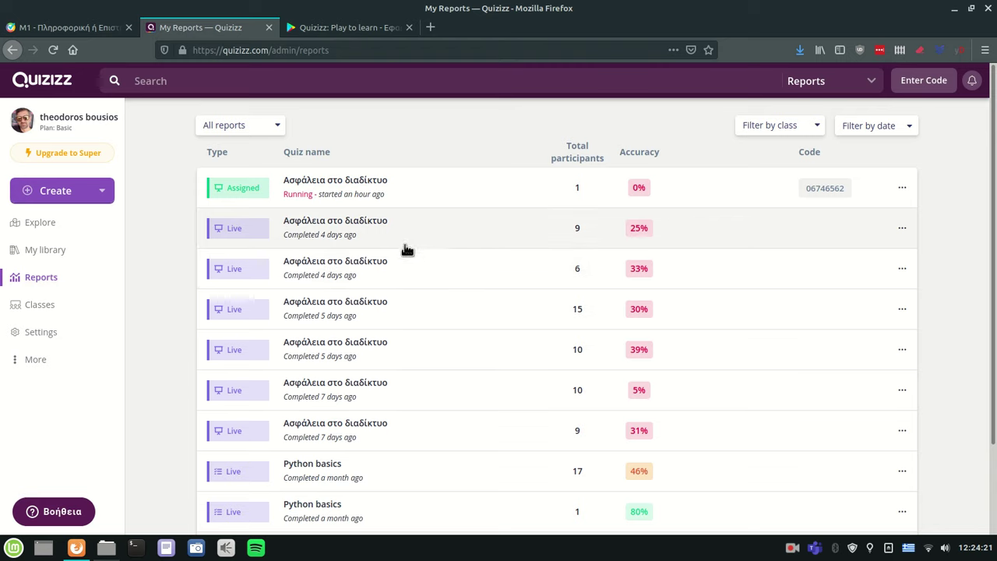
scroll(436, 256, down, 2)
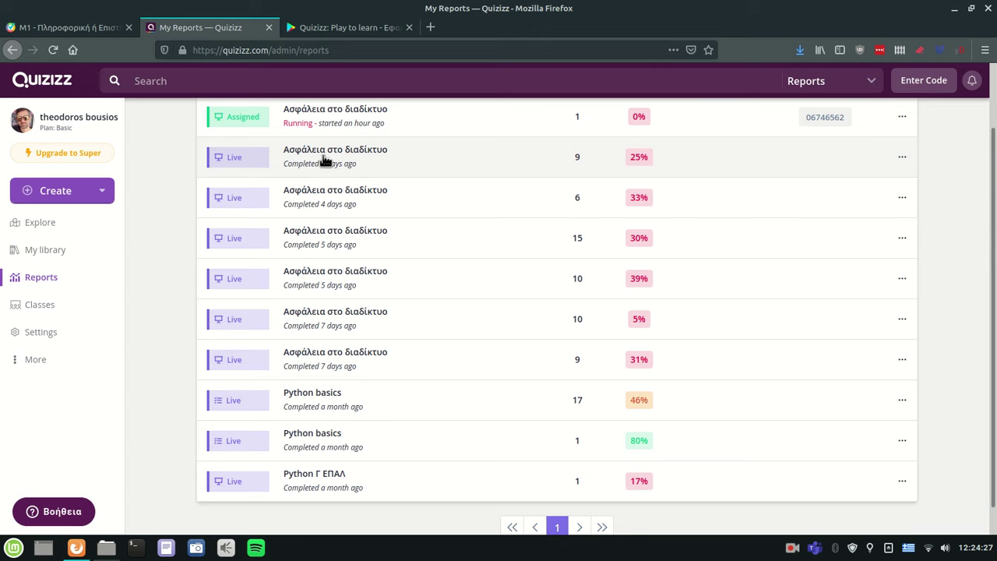
scroll(467, 198, up, 1)
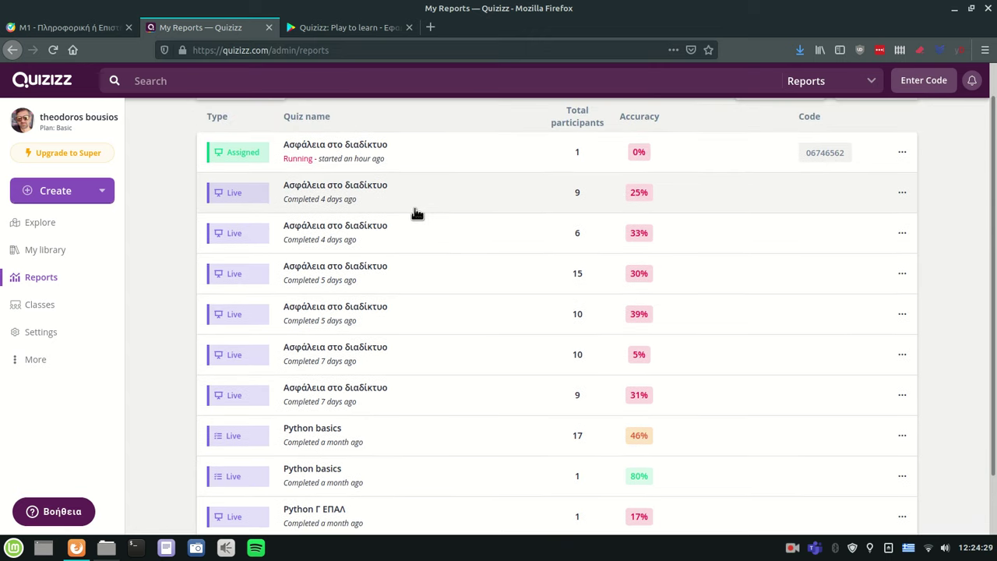
scroll(397, 242, up, 1)
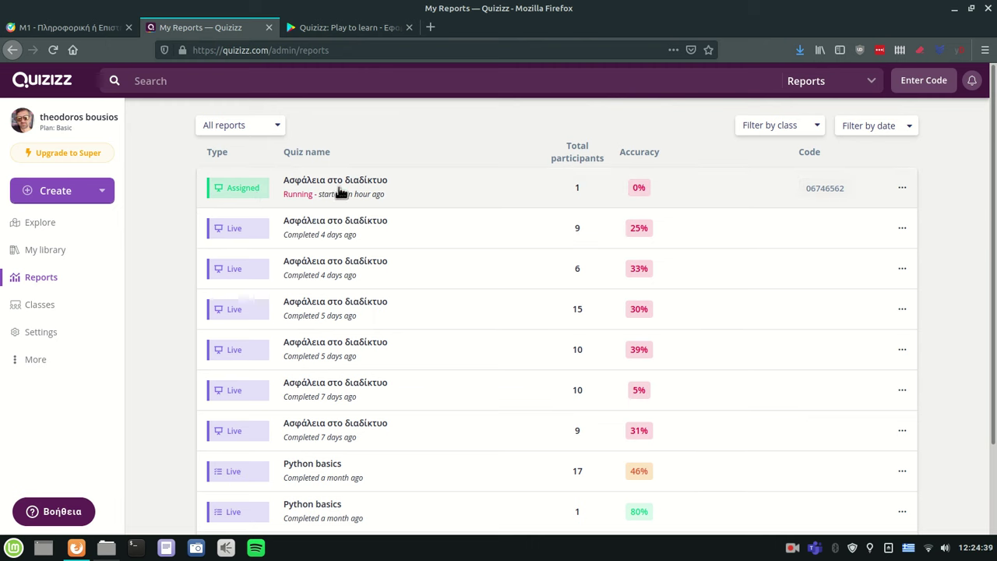
Step: Open the 15-participant live report of "Ασφάλεια στο διαδίκτυο" and examine its participants, questions, overview and topics
click(329, 304)
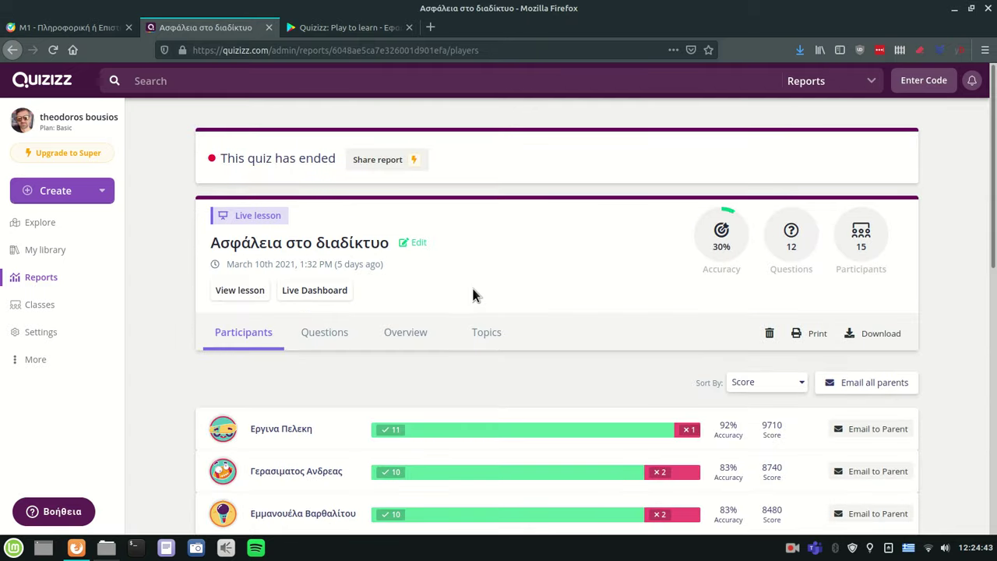
scroll(467, 294, down, 2)
scroll(466, 277, down, 3)
scroll(458, 261, up, 5)
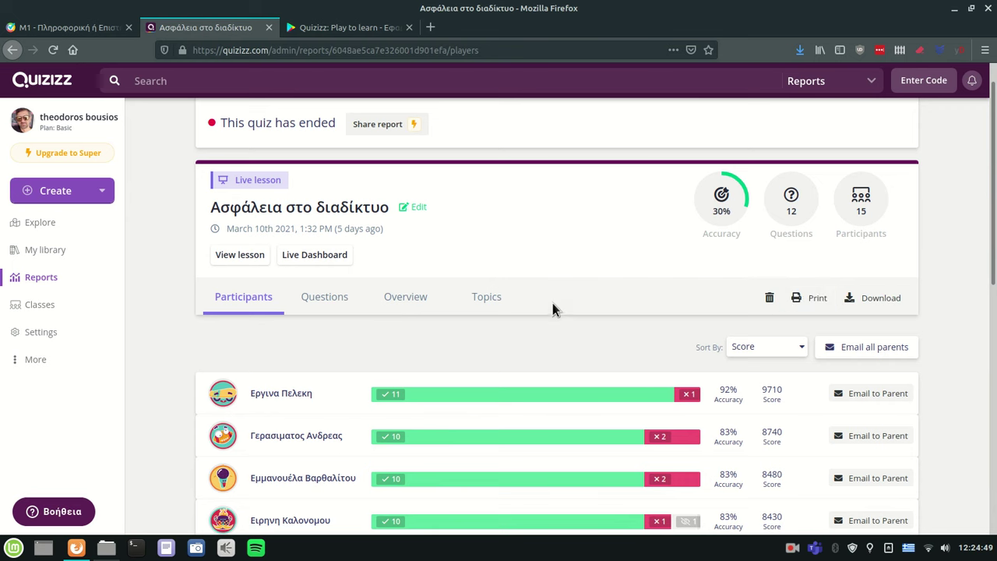
scroll(392, 286, down, 1)
click(332, 230)
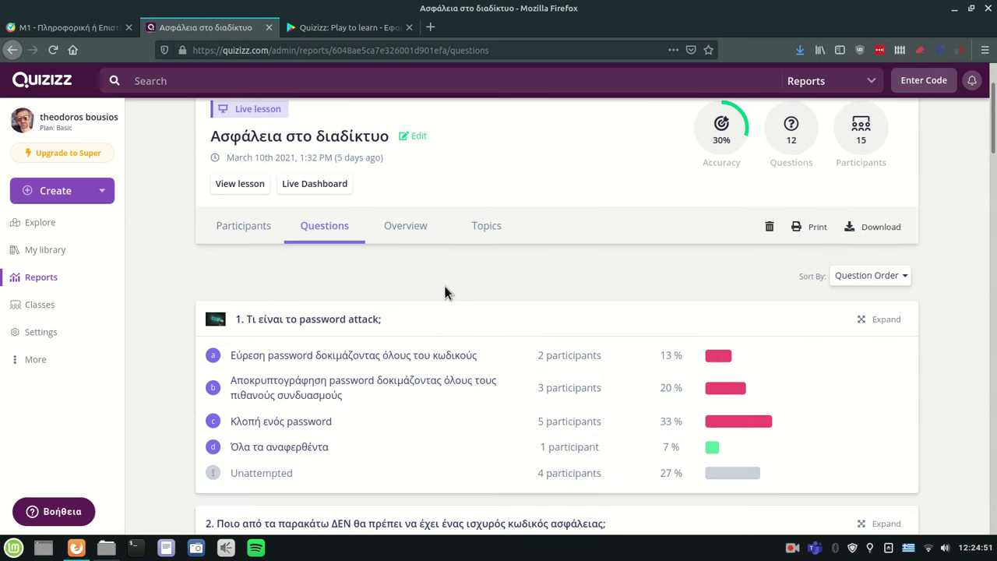
click(406, 234)
click(489, 230)
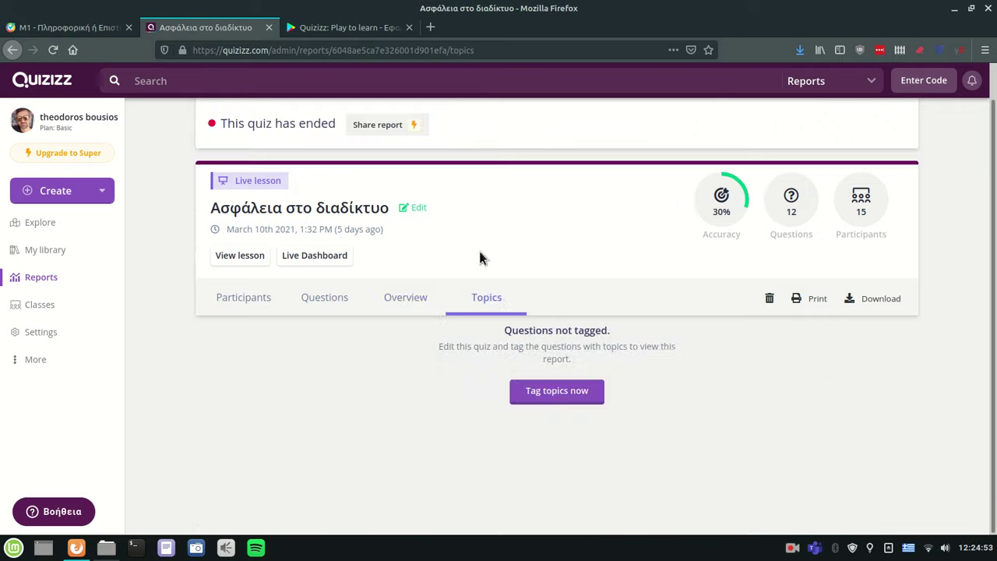
click(263, 303)
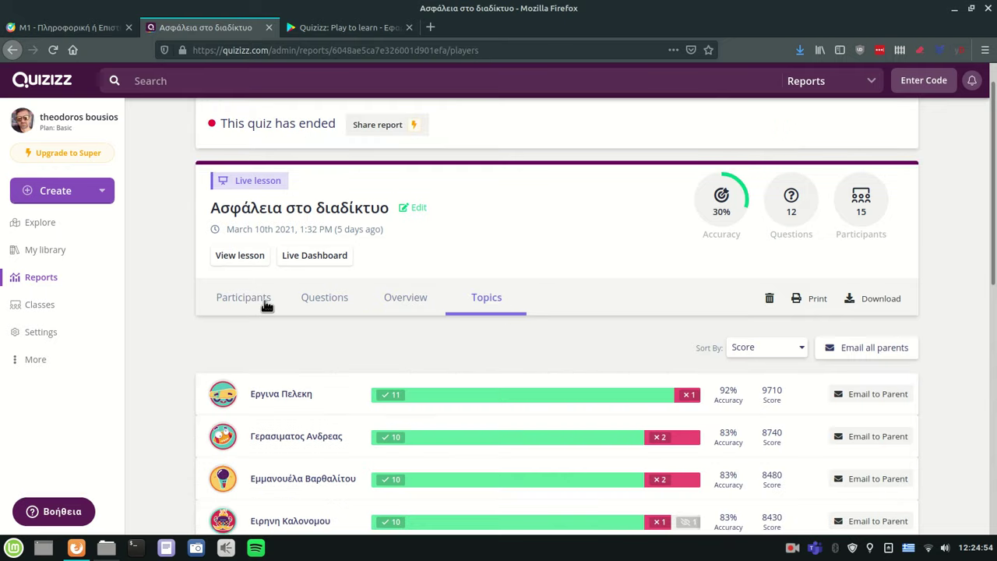
Step: Open the classes page, select Πληροφορική Γ4 in the Google Classes import and cancel without saving
click(35, 308)
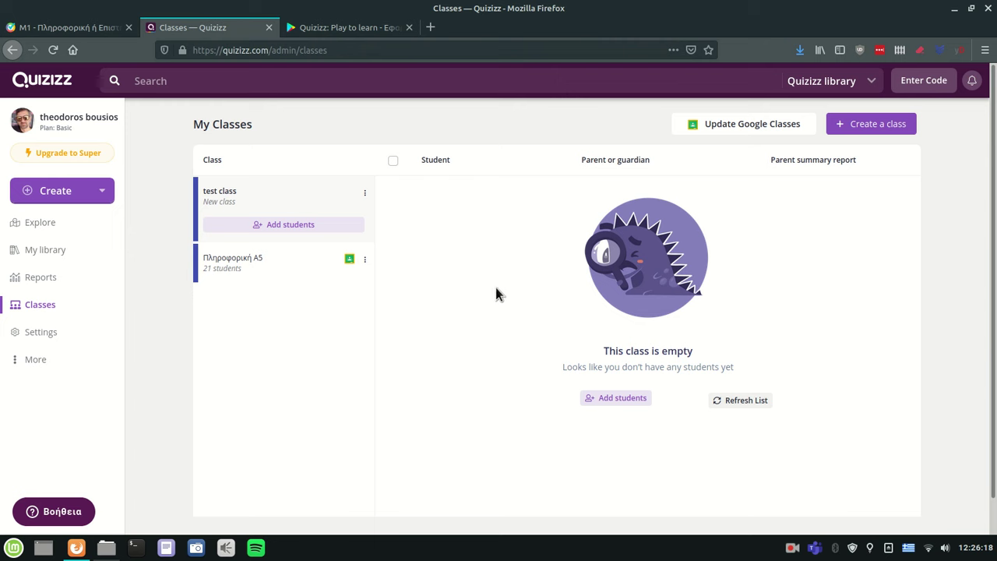
click(733, 130)
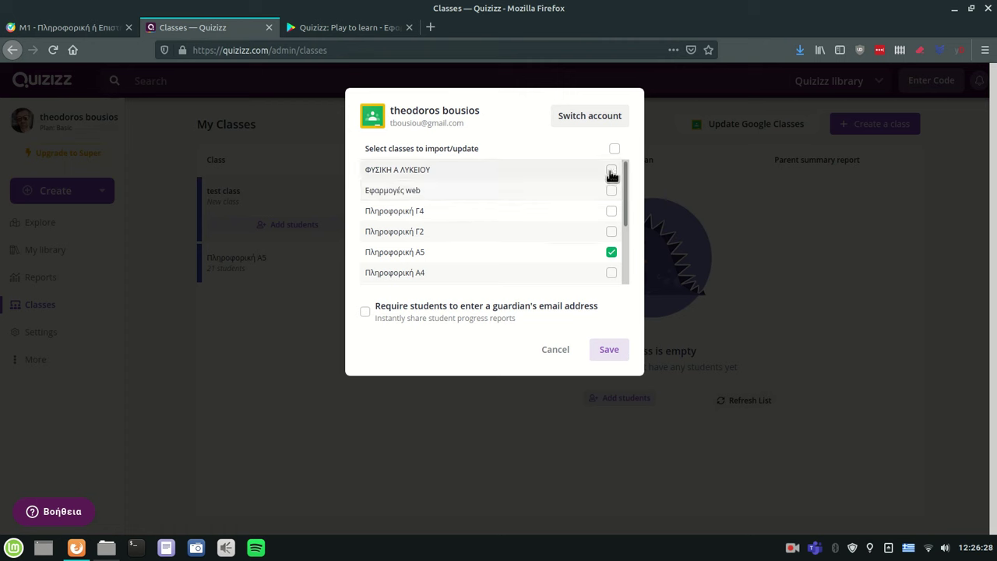
click(611, 211)
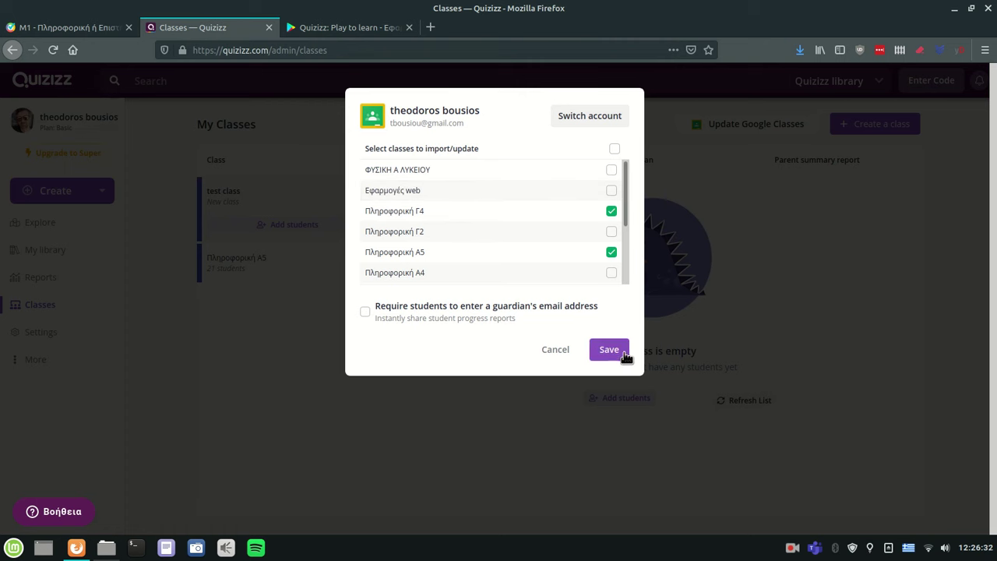
click(555, 352)
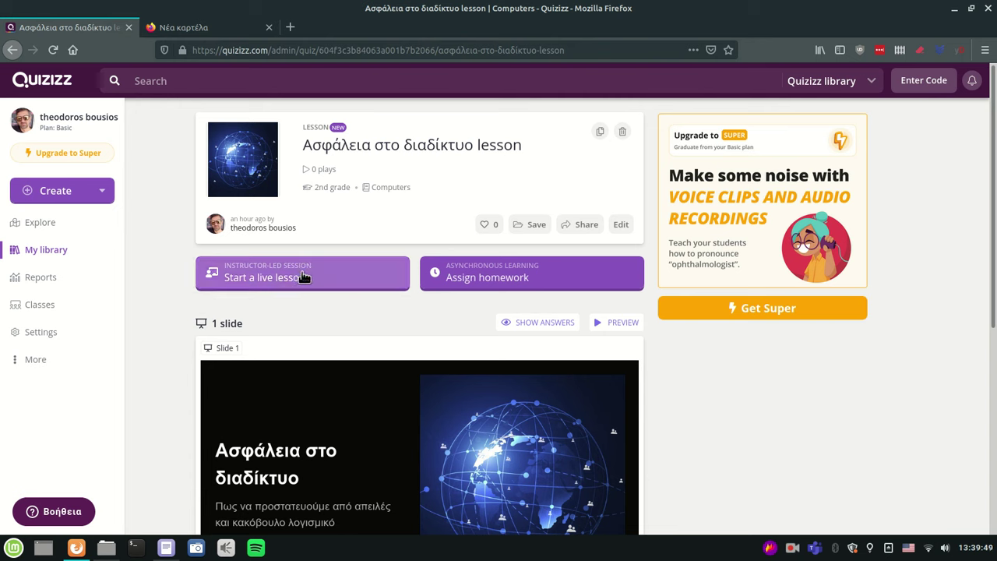
click(514, 279)
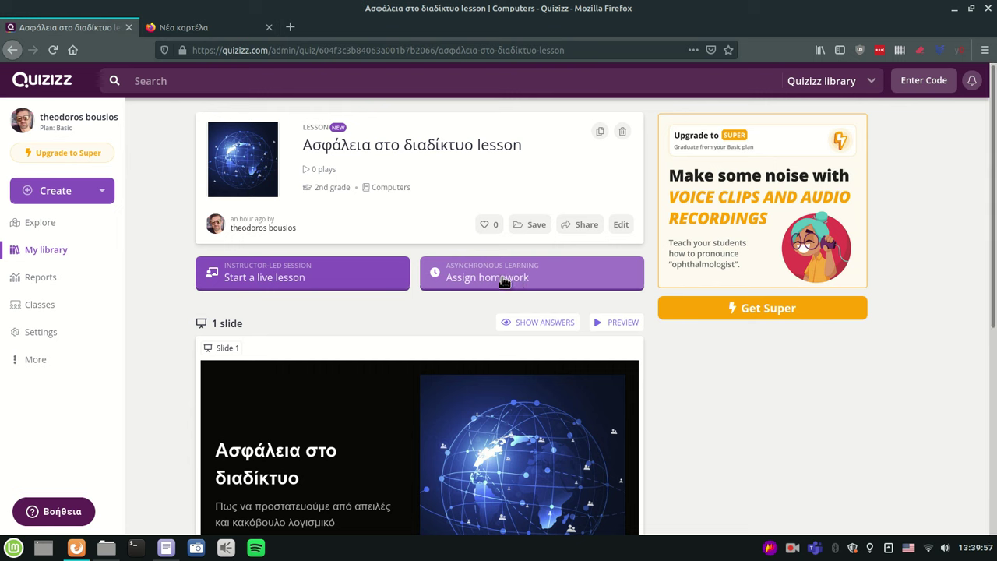
click(584, 230)
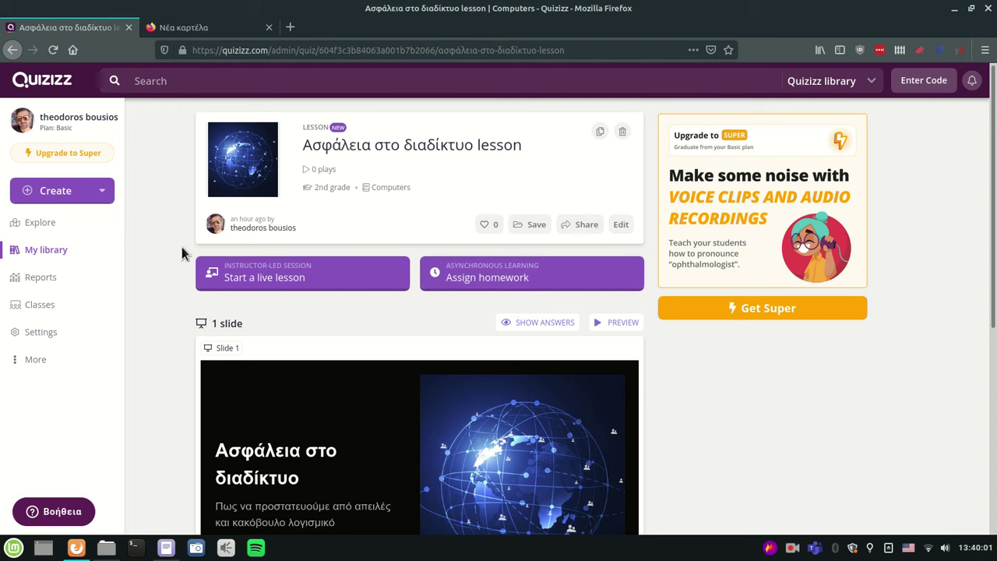
Step: Open the 25-slide "Ασφάλεια στο διαδίκτυο" lesson from the personal library and copy its public share link
click(55, 255)
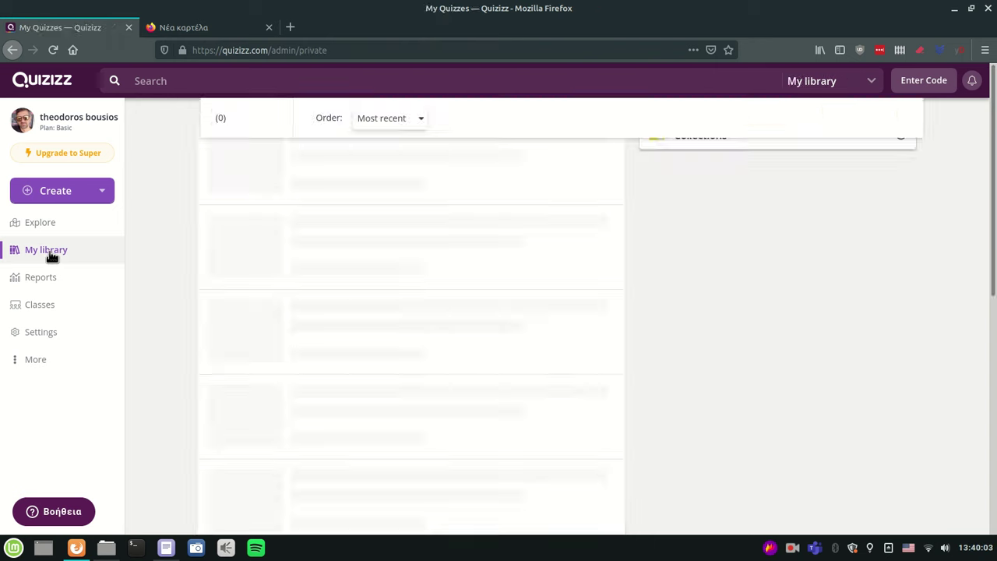
scroll(226, 311, down, 2)
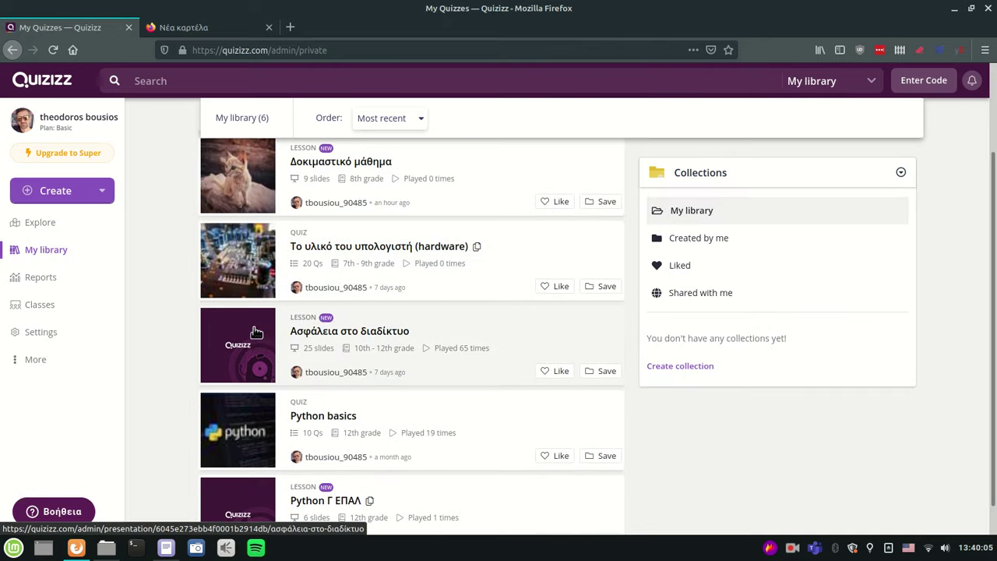
click(247, 336)
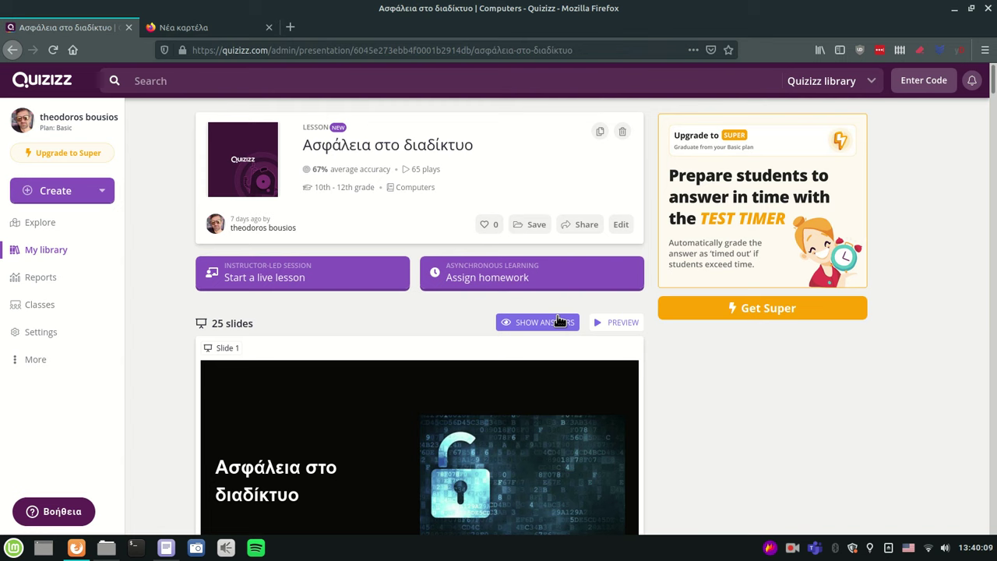
click(579, 225)
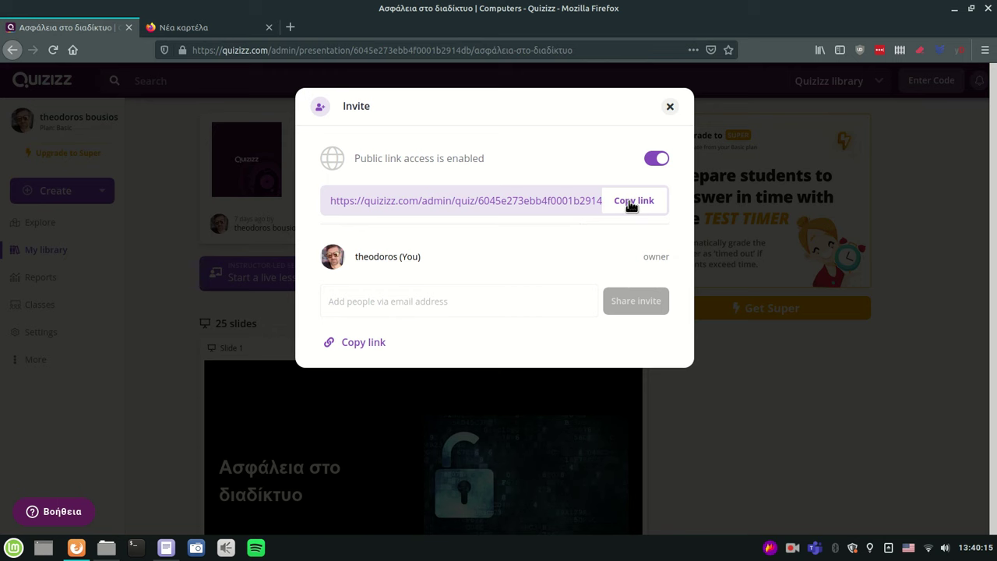
click(632, 203)
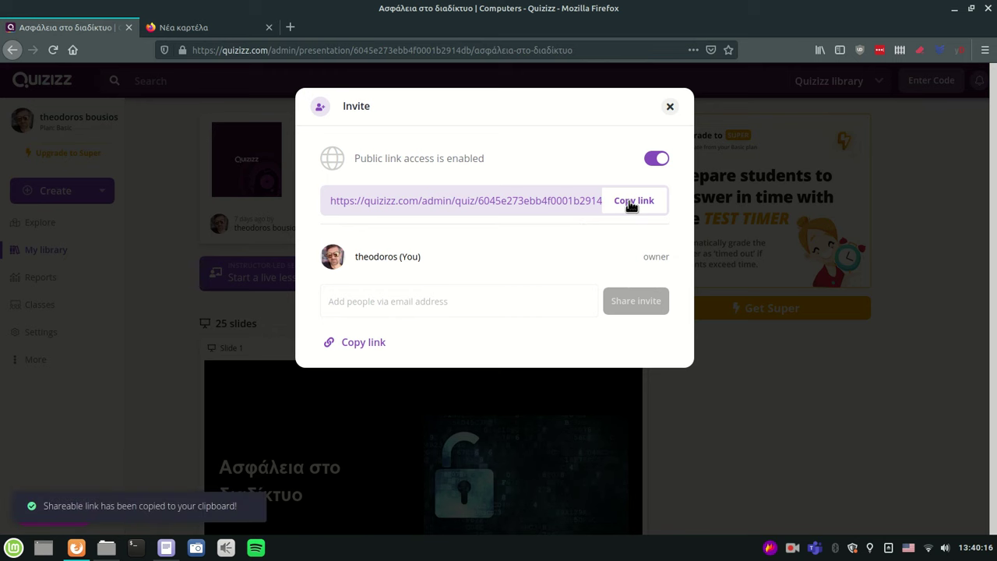
click(670, 108)
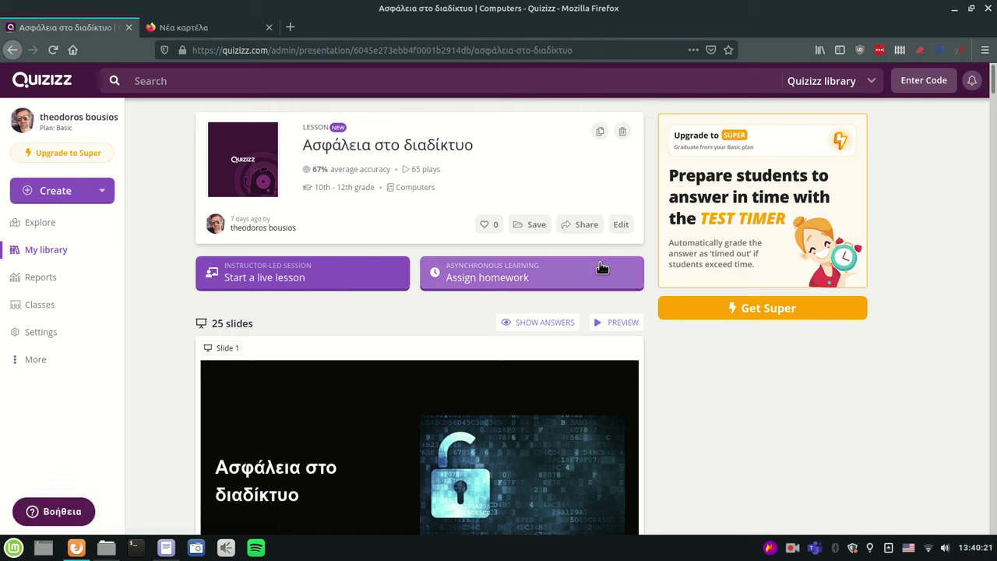
Step: Set up a live session of the lesson, review its general and activity settings and present it
click(283, 279)
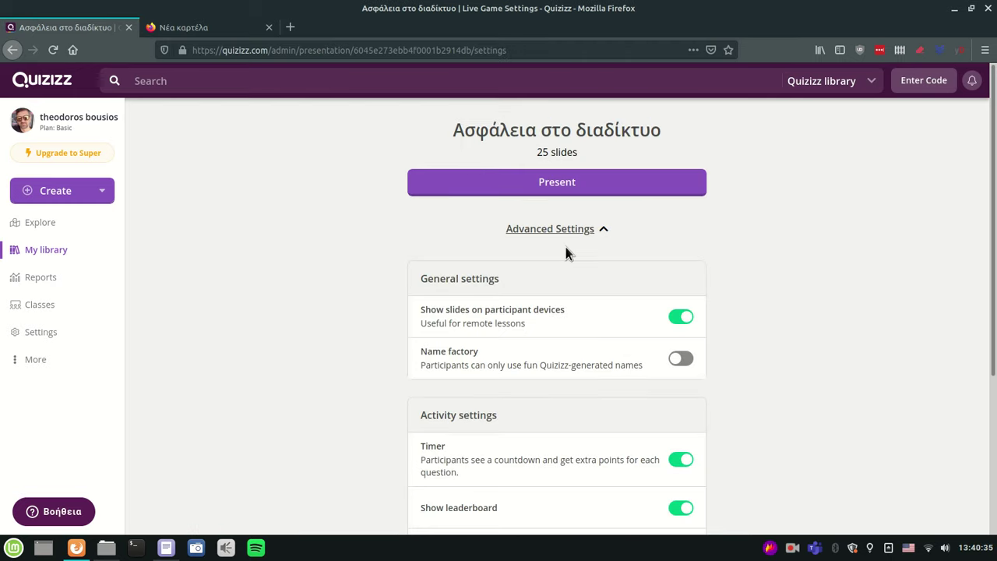
scroll(565, 247, down, 3)
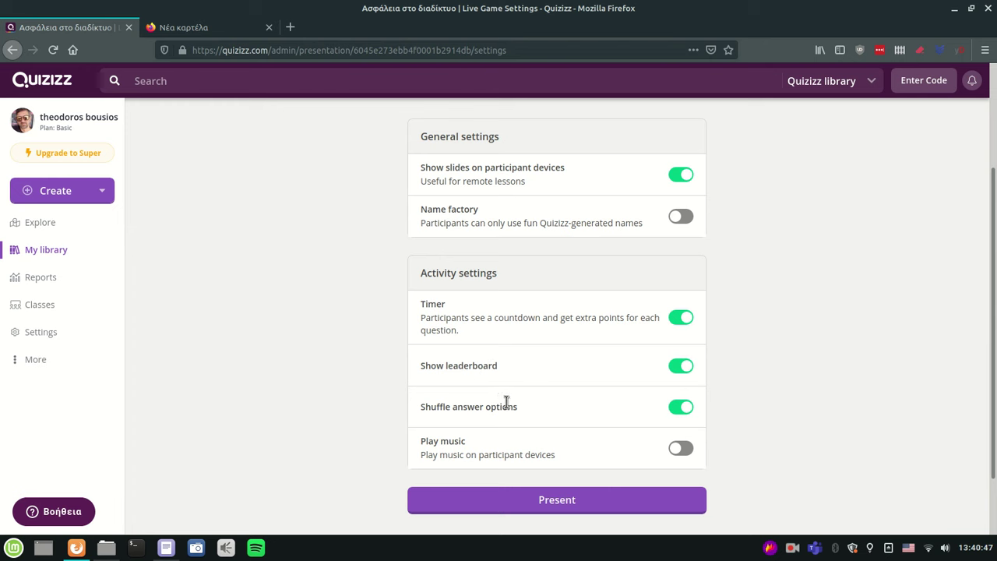
scroll(520, 383, up, 3)
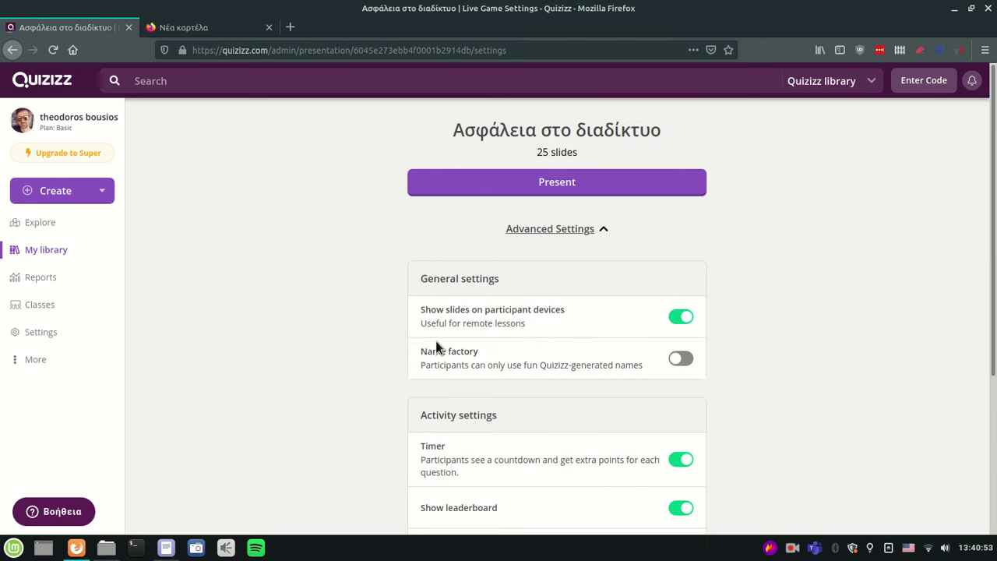
click(529, 184)
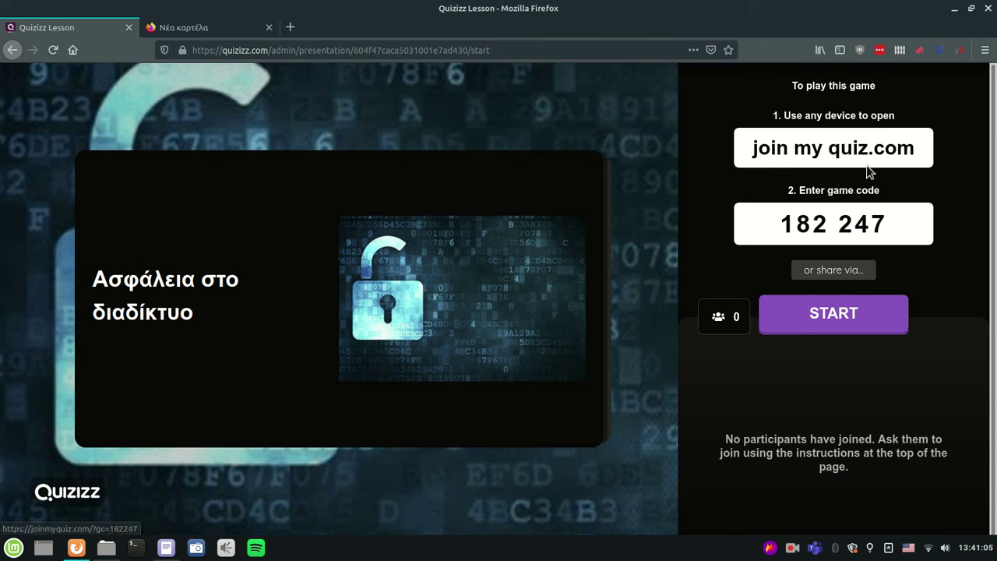
Step: Copy the live lesson's join link for participants
click(835, 272)
click(597, 200)
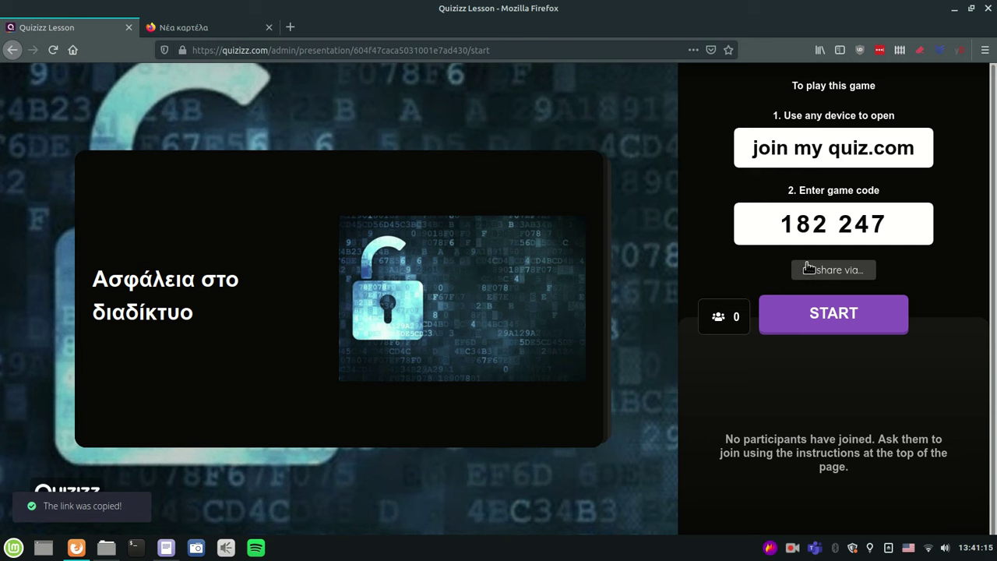
right_click(812, 270)
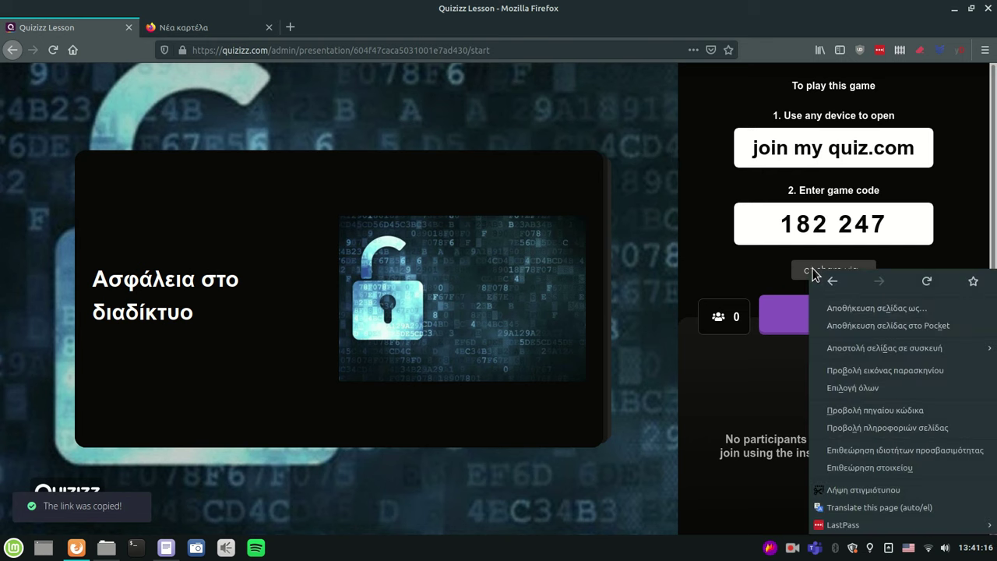
click(752, 277)
Step: Show the participants' join link again and open it in a new "Προσωπικά" container tab
click(834, 271)
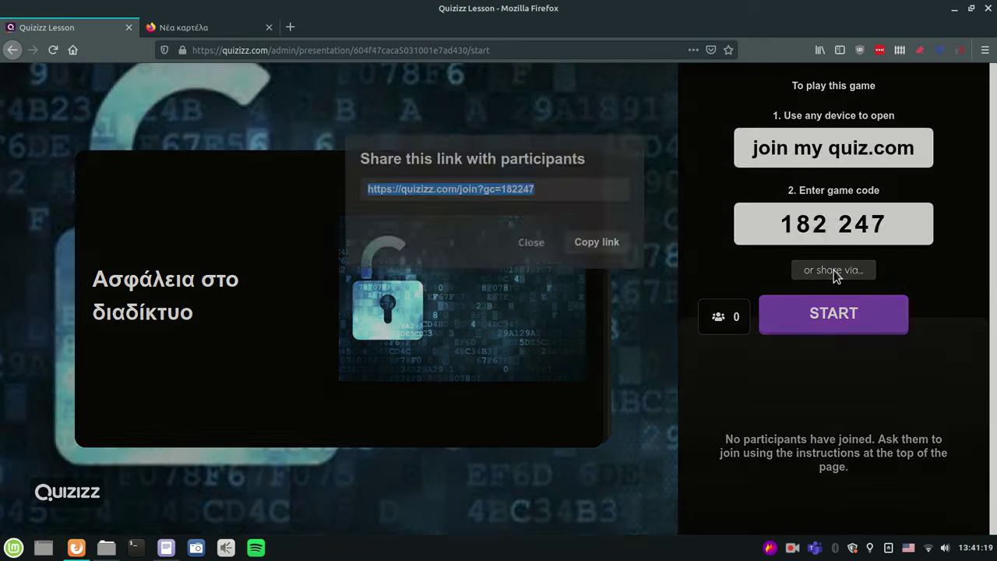
right_click(479, 138)
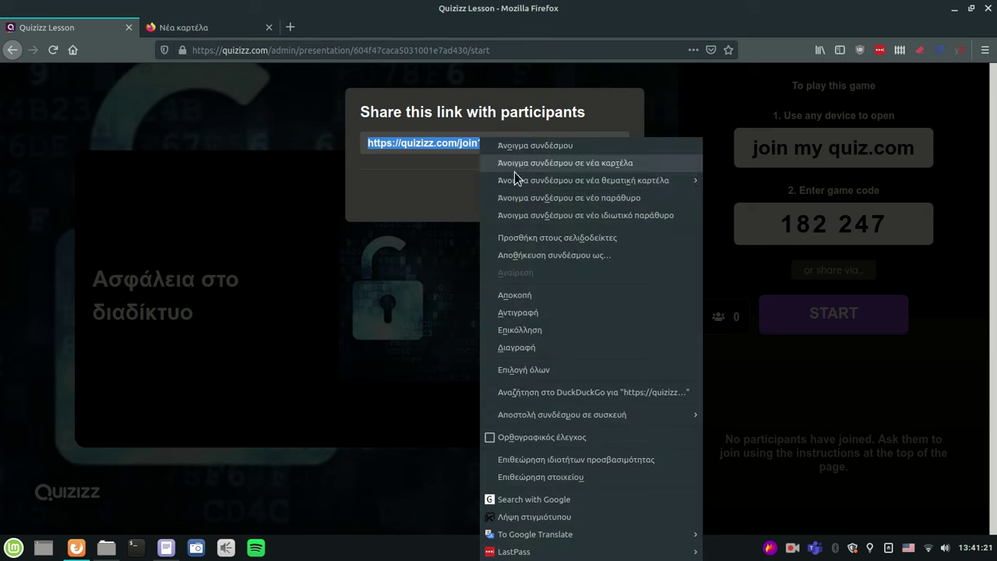
mouse_move(526, 180)
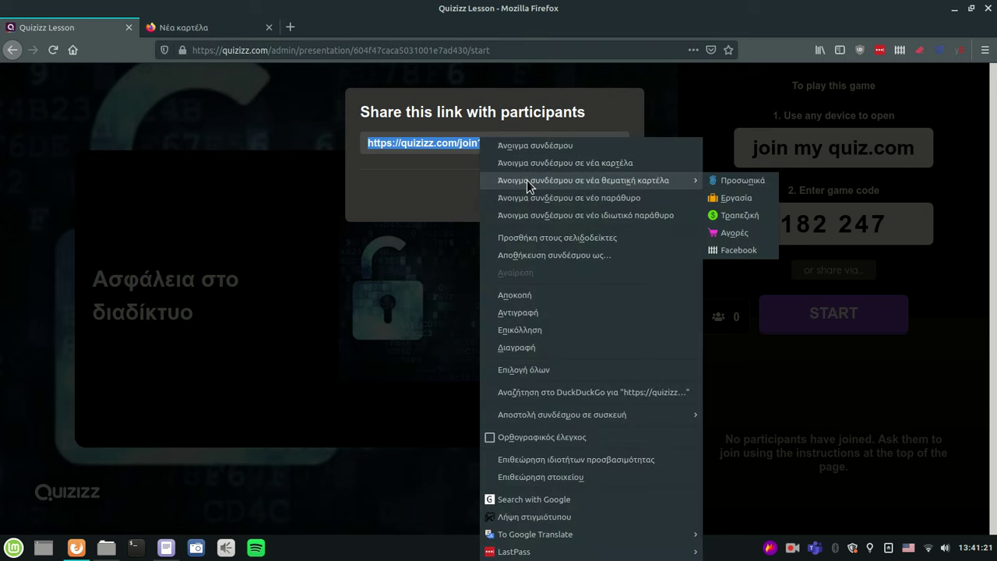
click(728, 180)
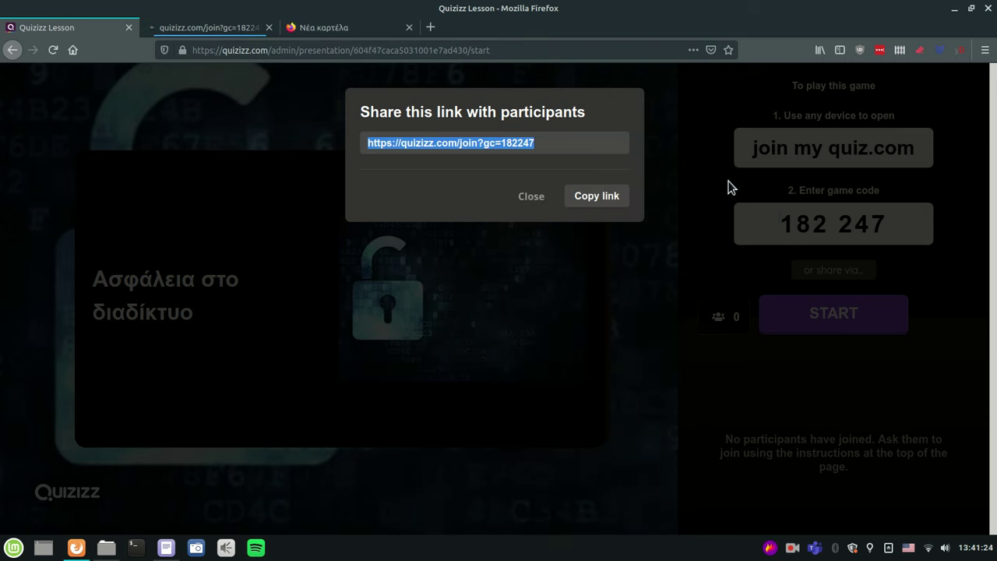
Step: Join the live lesson as a student by entering a participant name, and return to the teacher's presentation
click(223, 26)
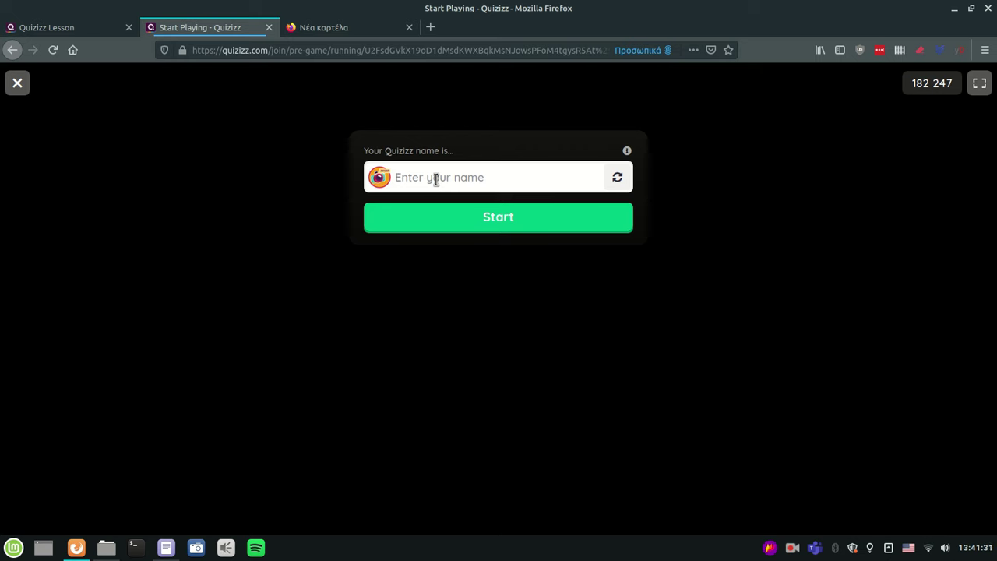
text(nick)
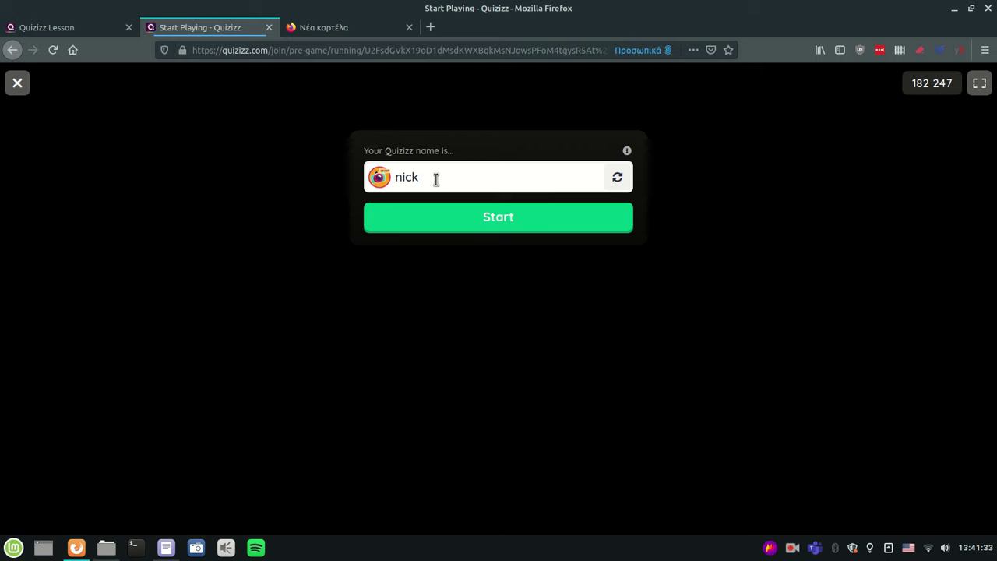
click(456, 215)
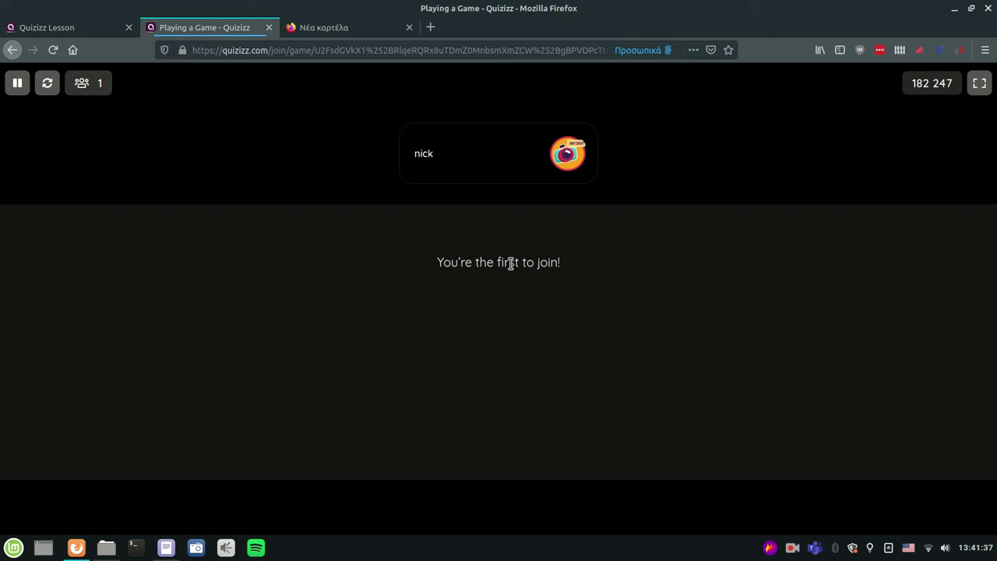
click(89, 27)
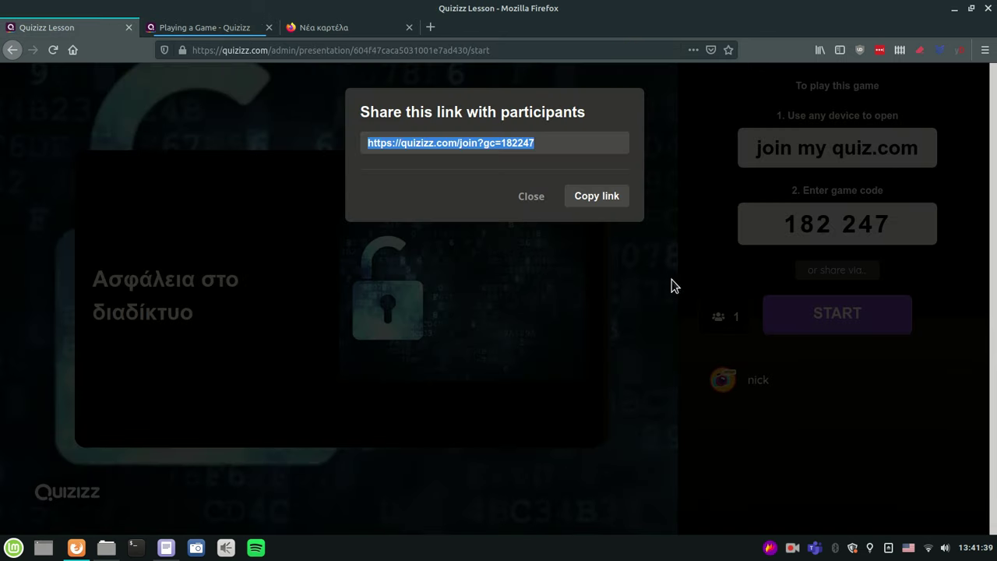
Step: Close the participants' link, start the live lesson, dismiss the navigation hint and check the first slide in the student's view
click(532, 197)
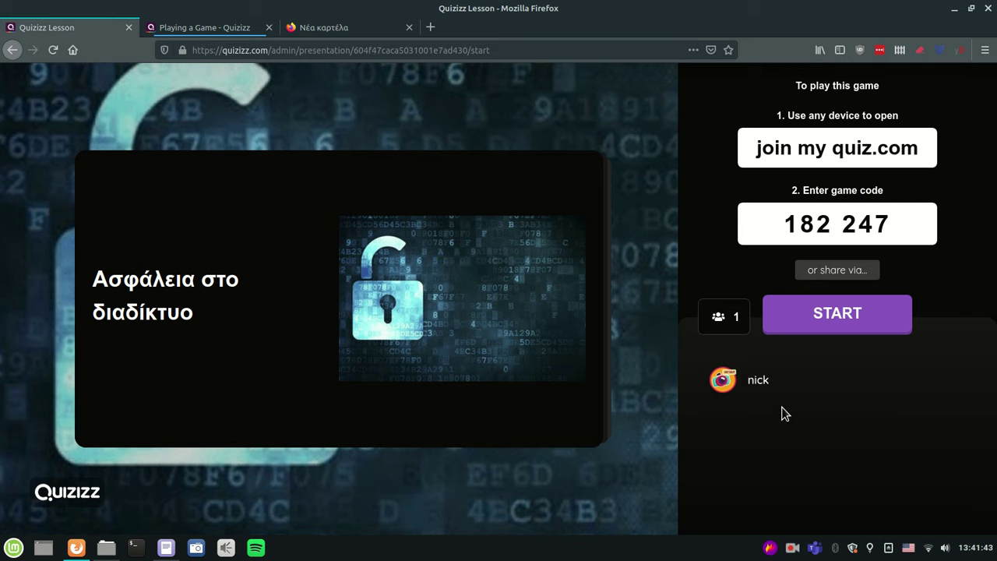
click(835, 319)
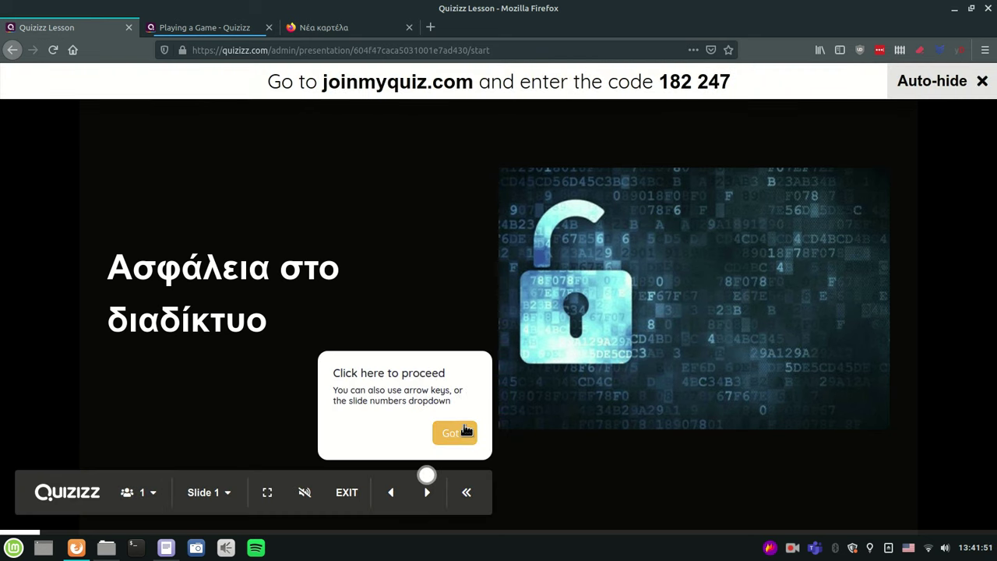
click(455, 433)
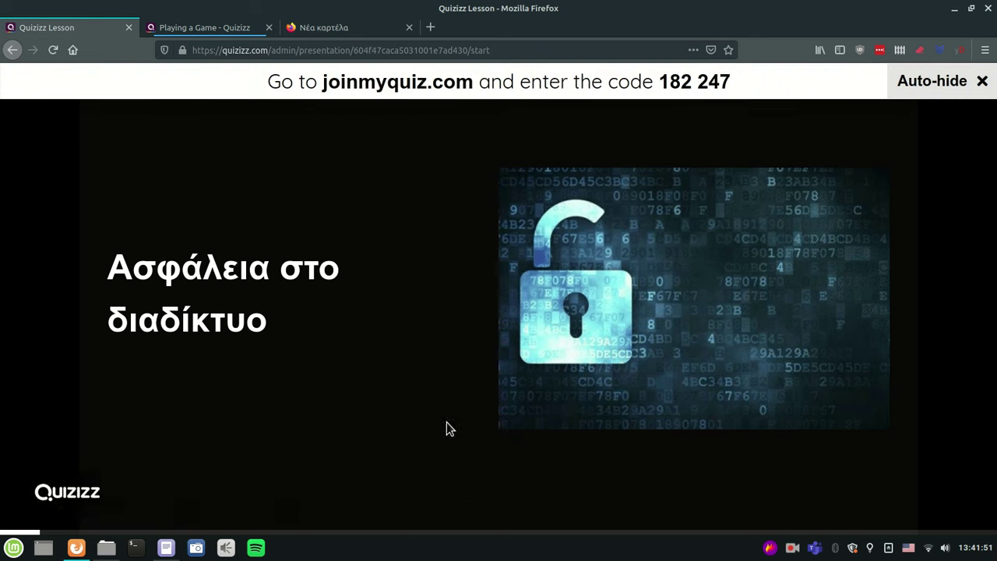
click(196, 32)
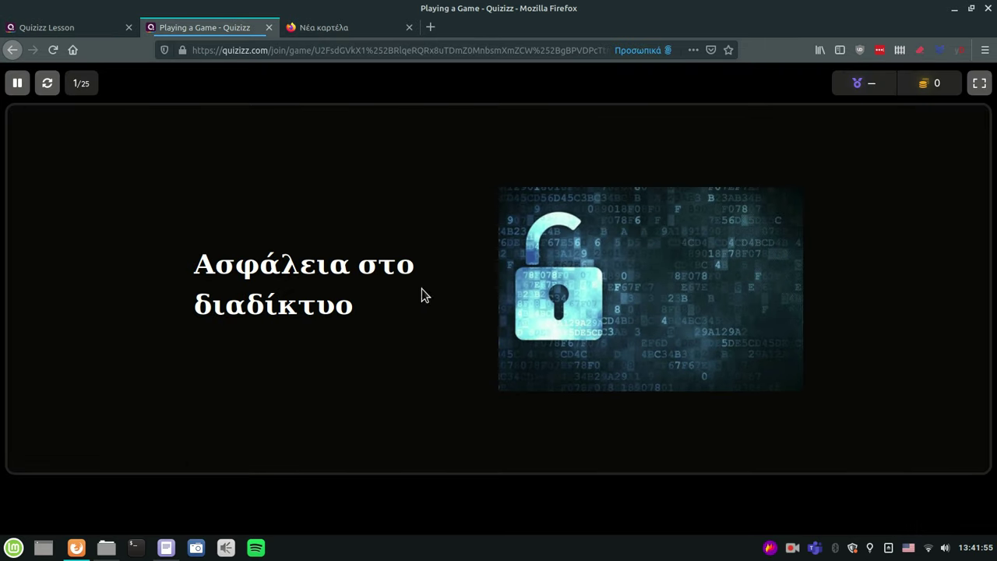
click(70, 29)
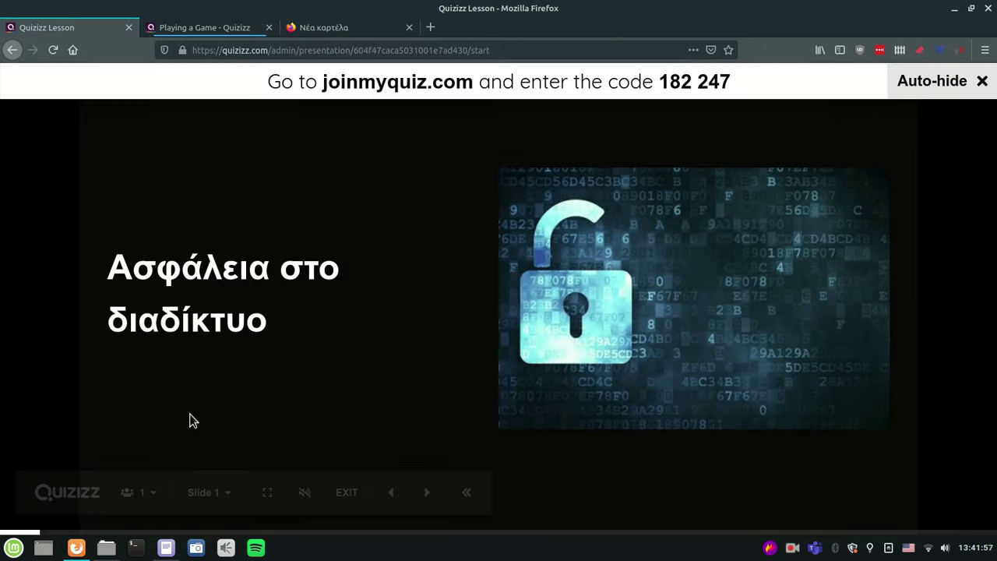
Step: Raise the presentation's volume to about half and advance the live lesson to the question on slide 2
mouse_move(306, 492)
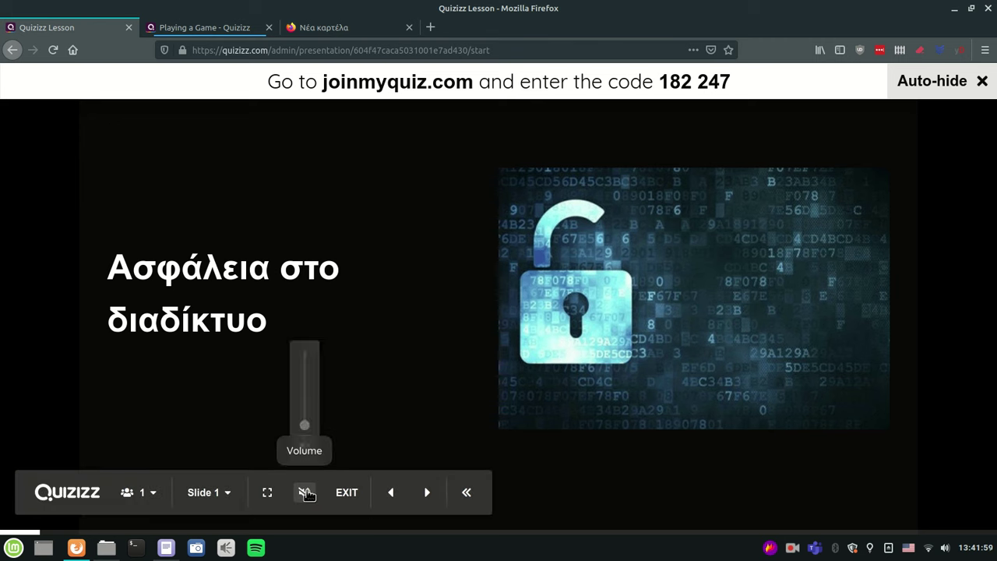
drag(304, 426, 305, 385)
mouse_move(423, 492)
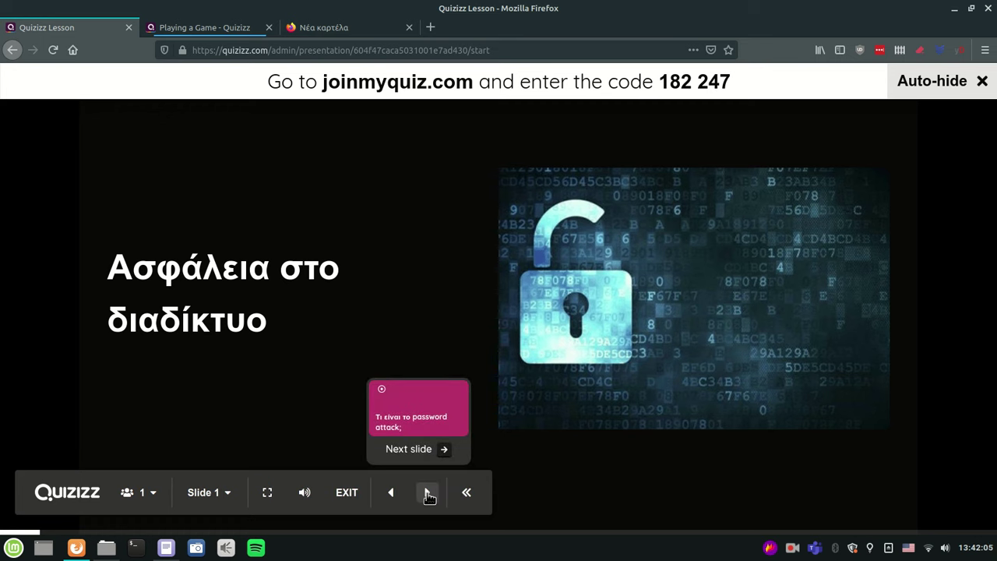
click(427, 495)
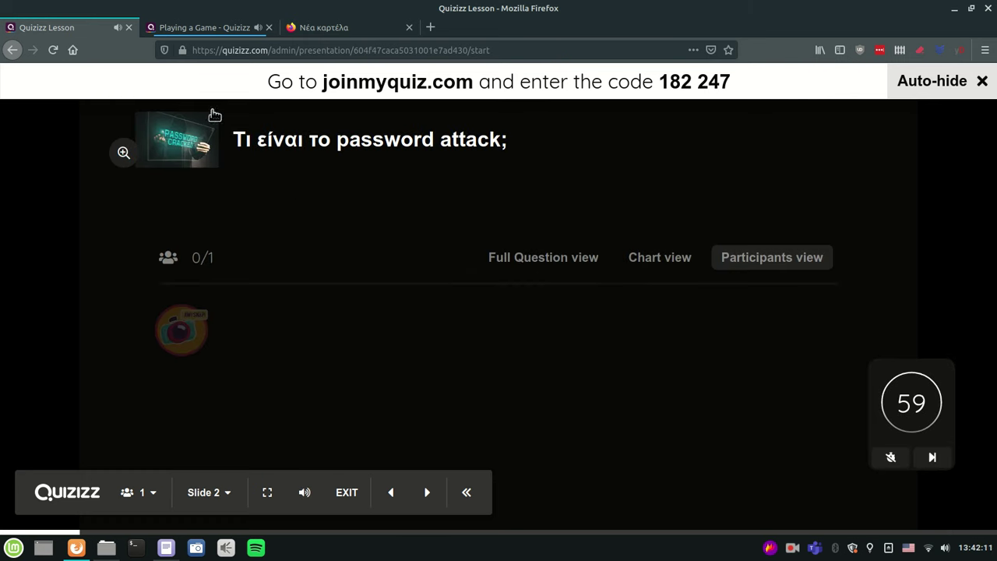
Step: As the student, answer the question "Τι είναι το password attack;" with "Όλα τα αναφερθέντα"
mouse_move(304, 492)
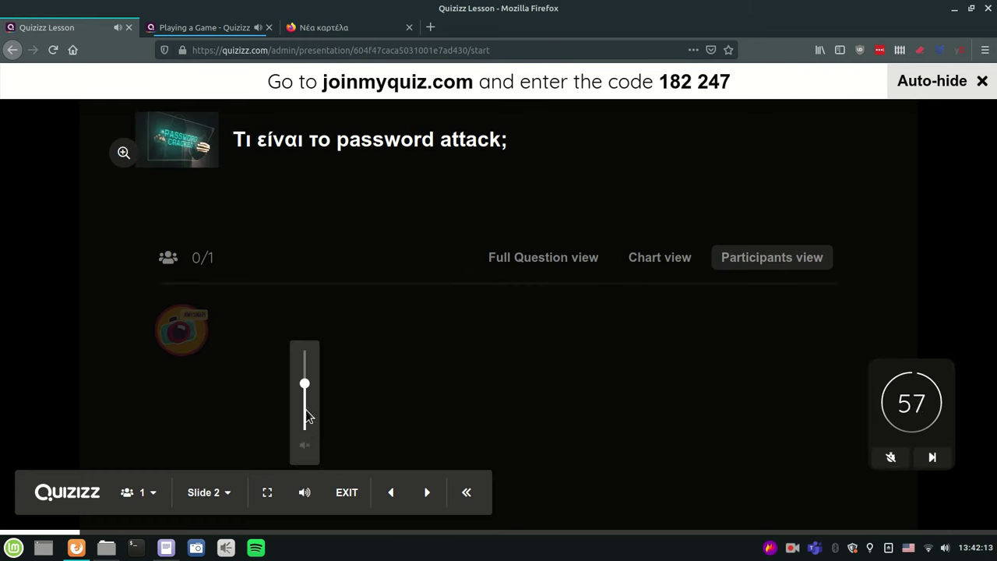
click(200, 28)
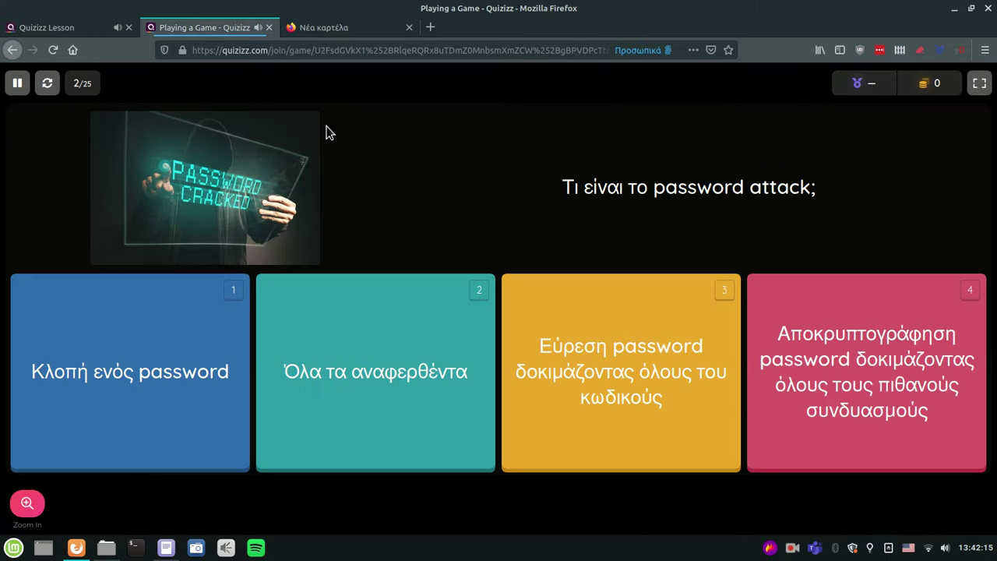
click(417, 369)
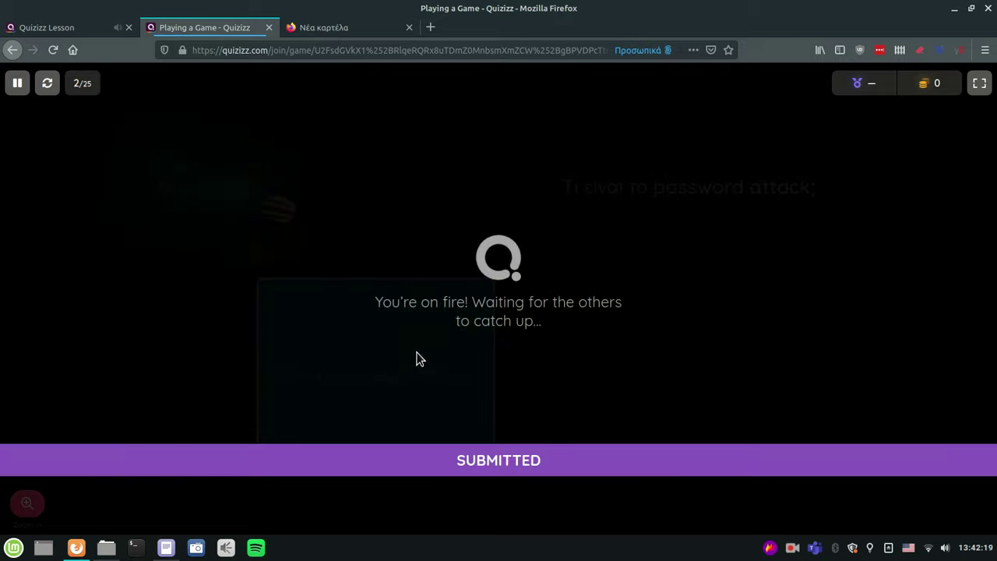
Step: Return to the teacher's presentation, skip the leaderboard and advance to the "password attack" slide
click(87, 27)
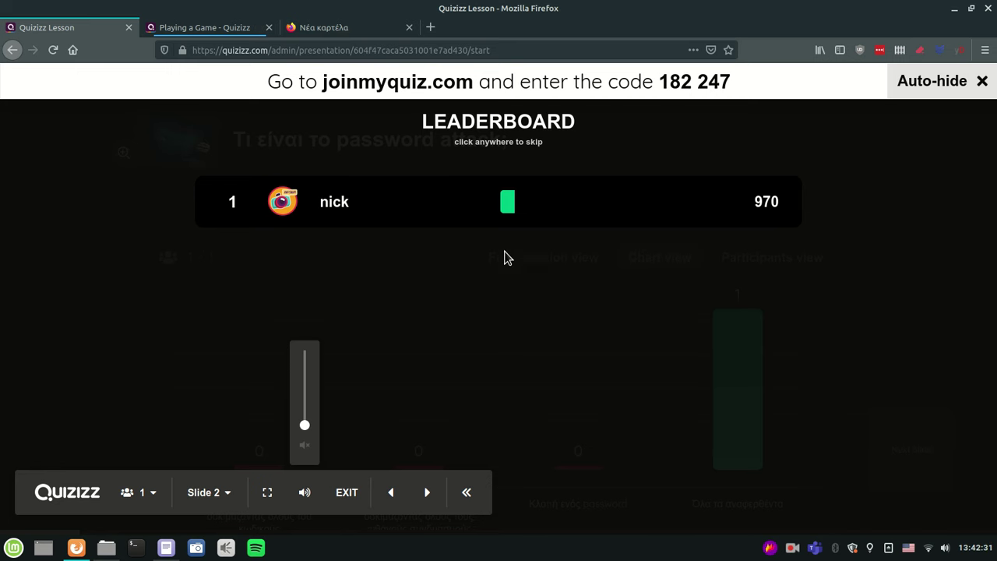
click(495, 283)
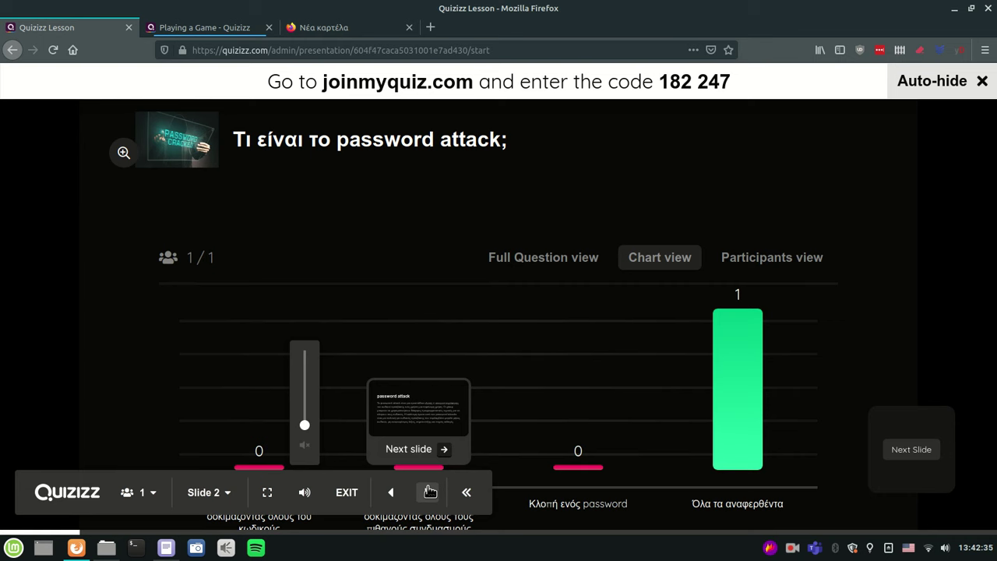
click(427, 489)
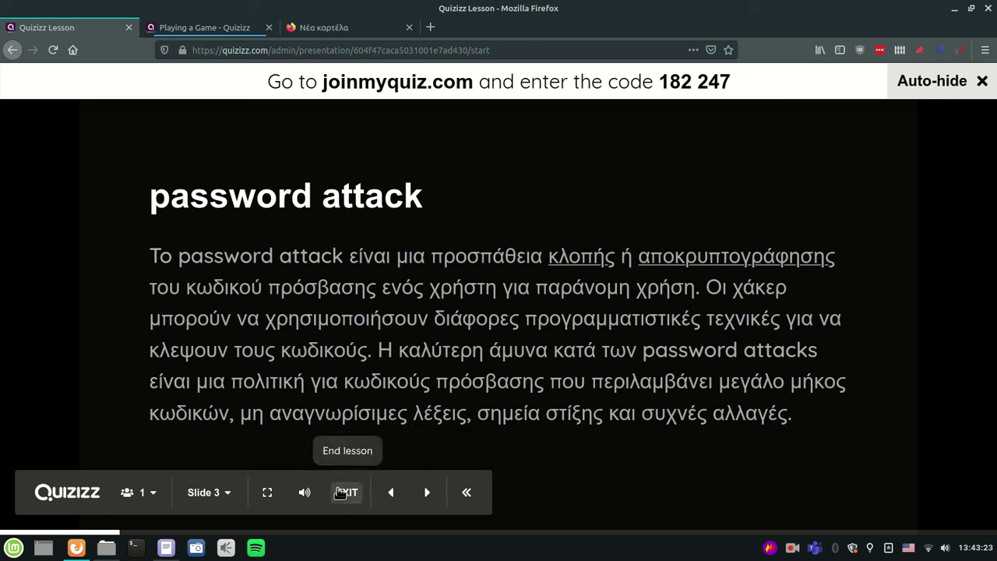
Step: Show the live lesson's slide list, end the session and return to the lesson's page
click(228, 493)
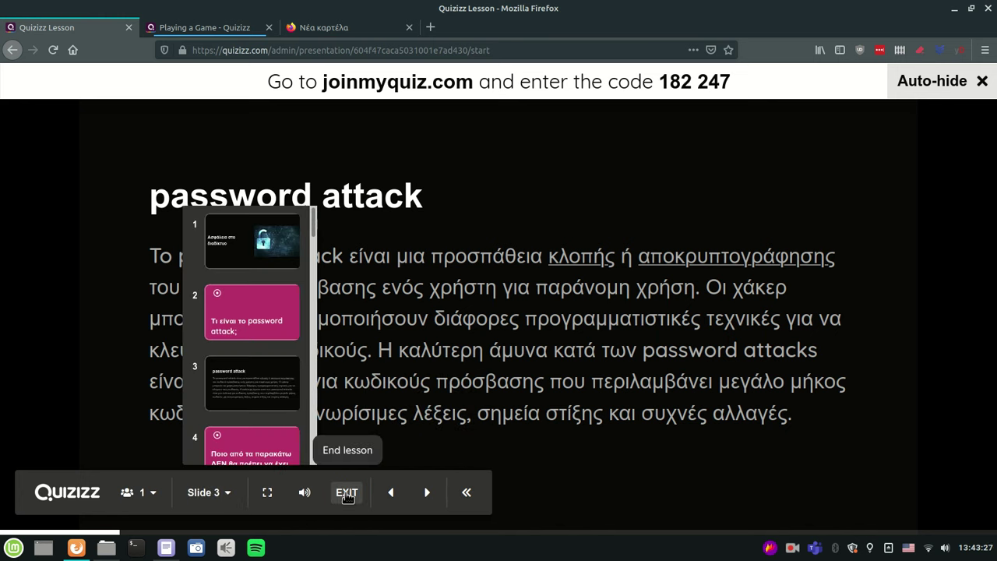
click(347, 492)
click(552, 170)
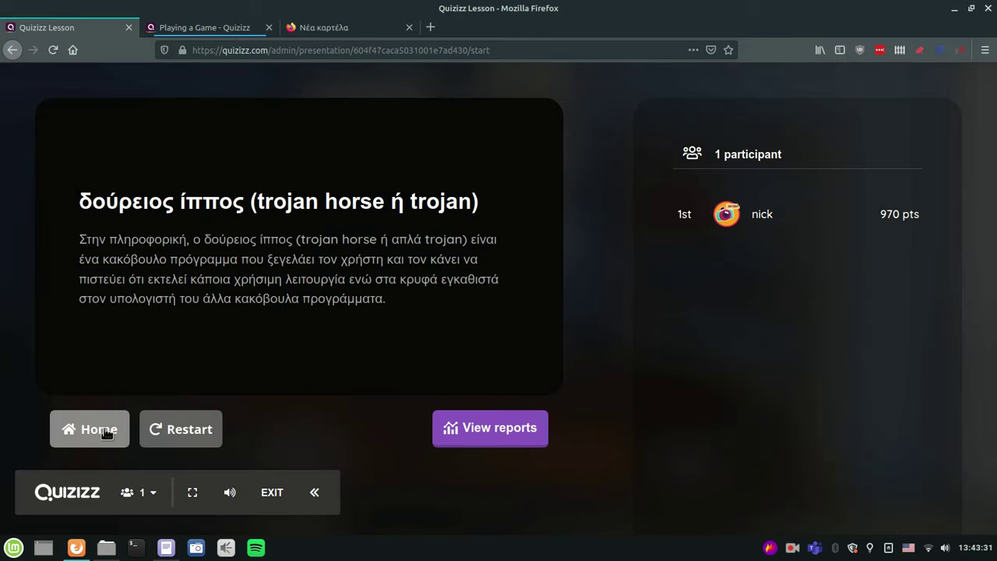
click(106, 433)
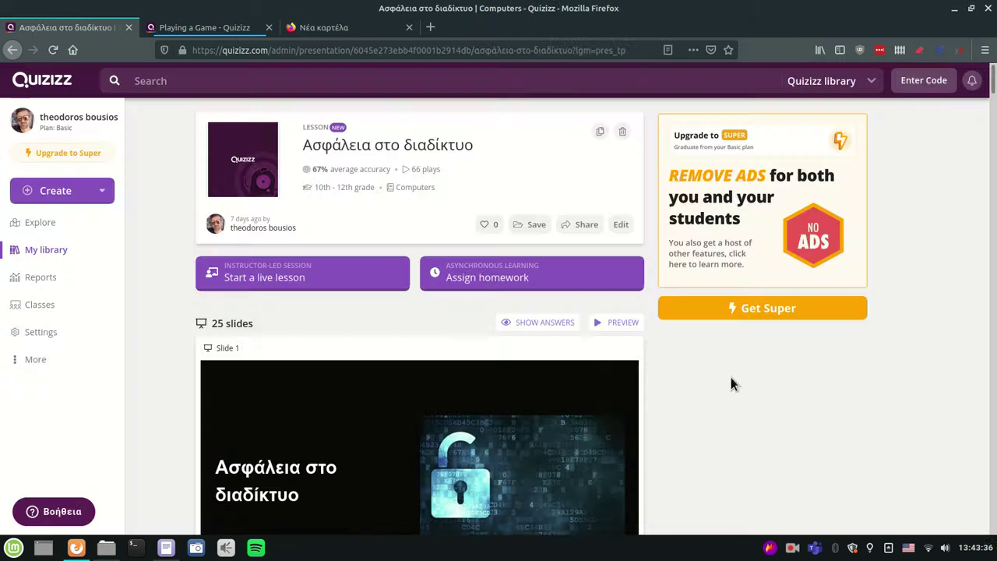
Step: Assign the lesson "Ασφάλεια στο διαδίκτυο" as homework with a custom deadline of Sunday, March 21 at 01:45 PM
click(494, 279)
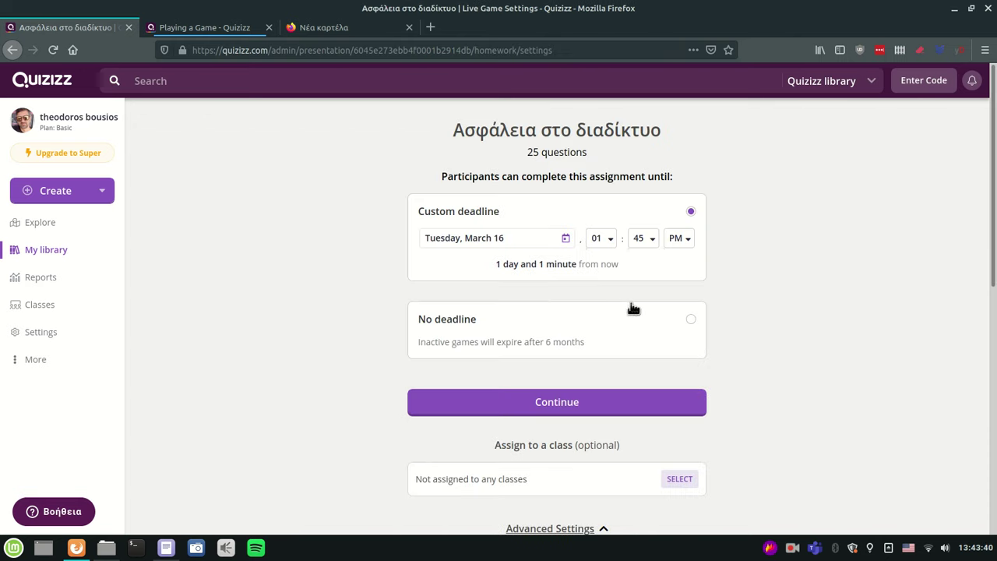
click(565, 239)
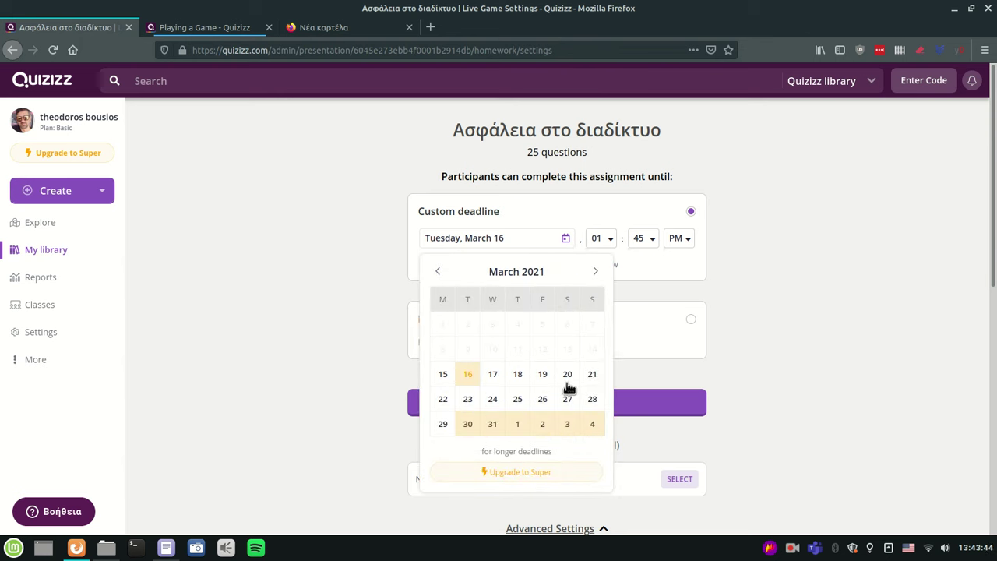
click(592, 376)
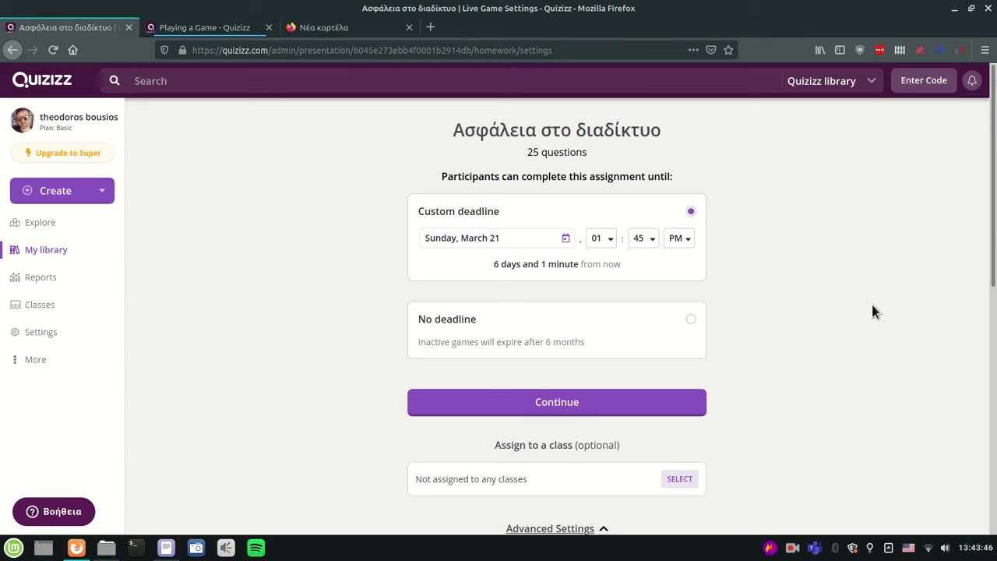
scroll(549, 397, down, 3)
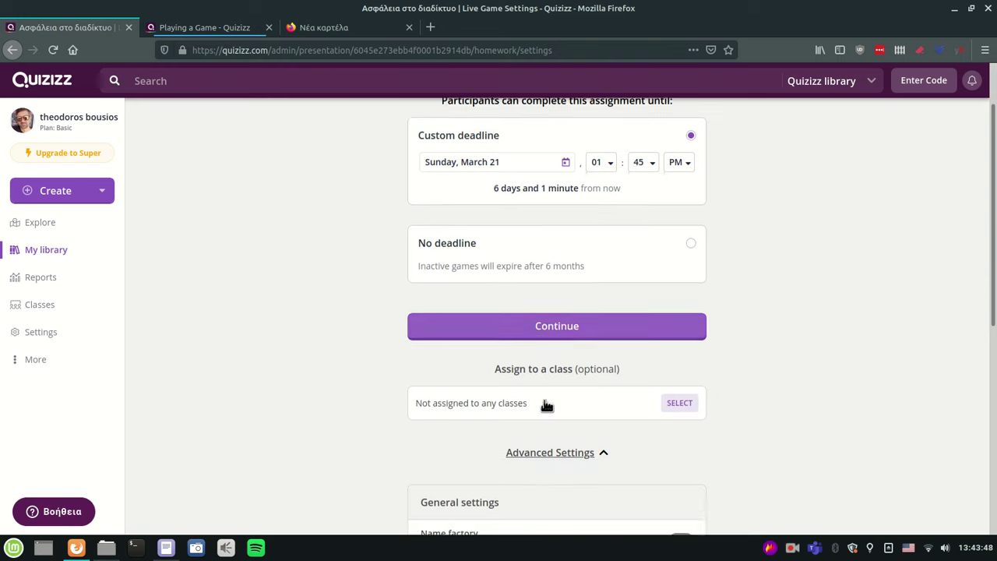
click(538, 263)
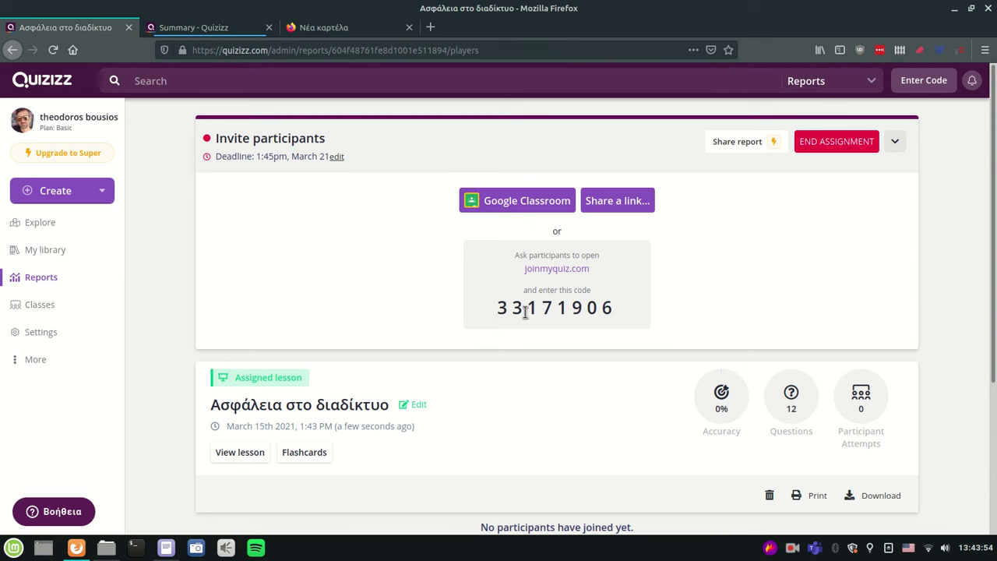
Step: Highlight the assignment's join code, then view its link-sharing options and close them
double_click(525, 309)
click(617, 204)
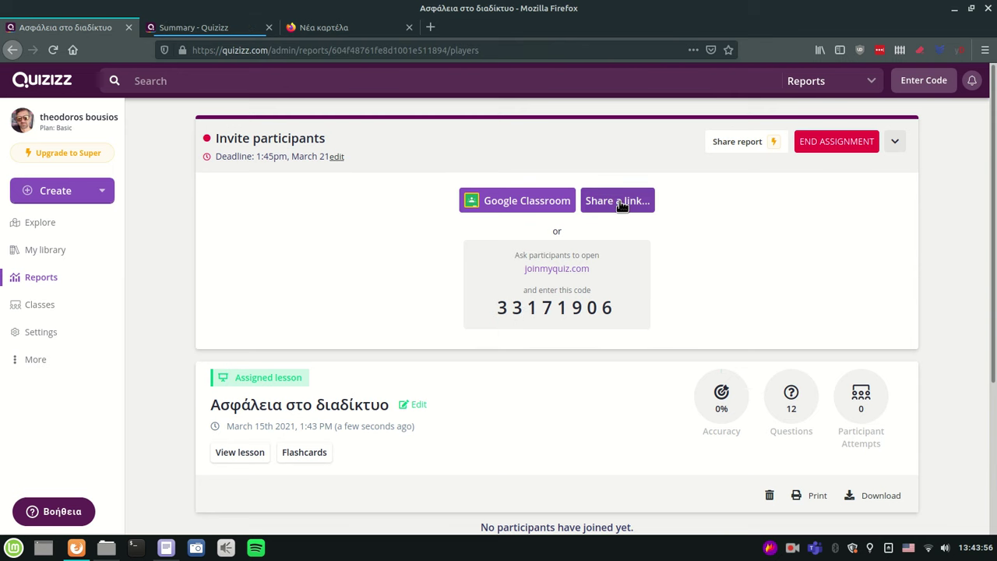
click(621, 204)
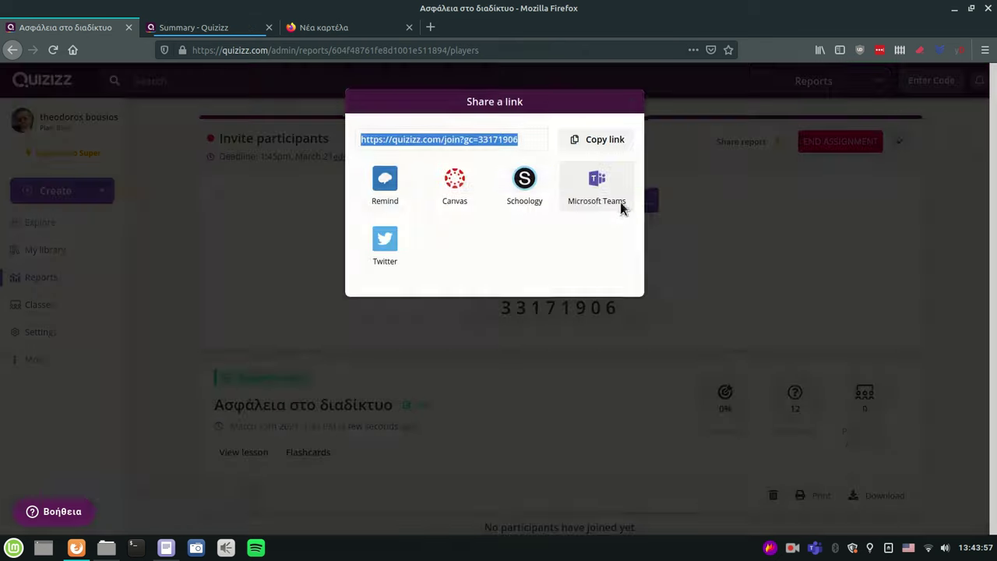
click(632, 100)
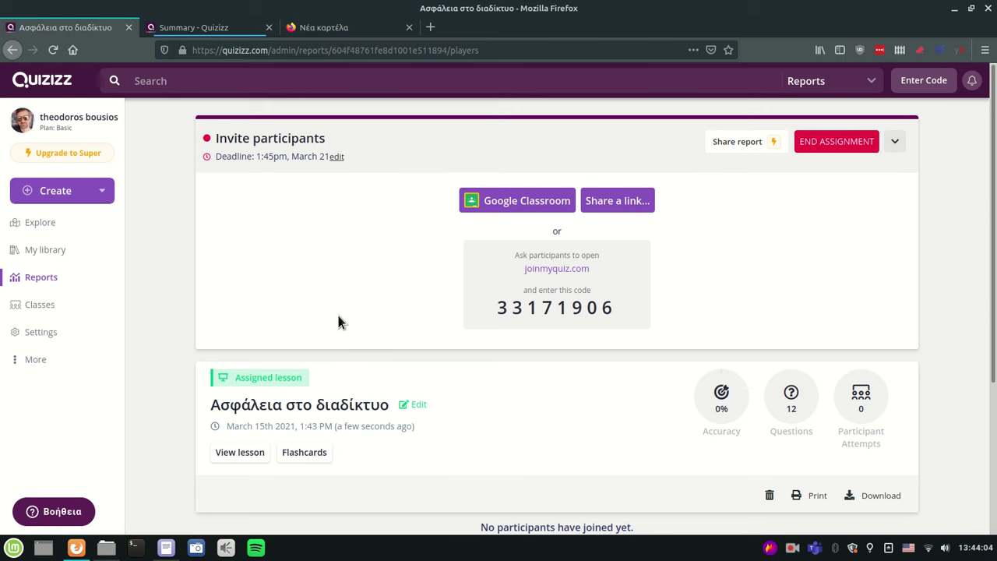
Step: Review the reports list, opening the new assignment's report and a completed live session's report
click(42, 280)
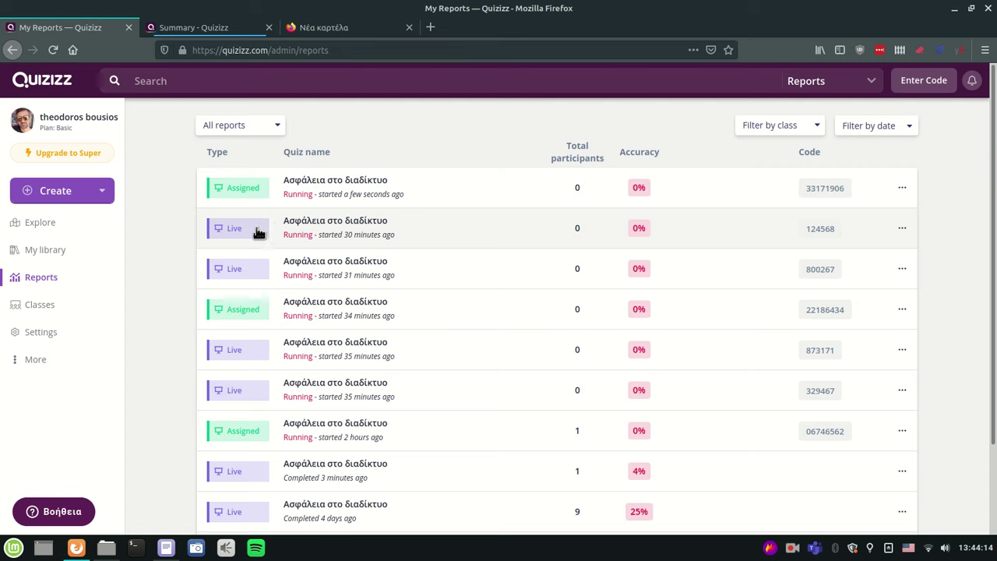
click(327, 181)
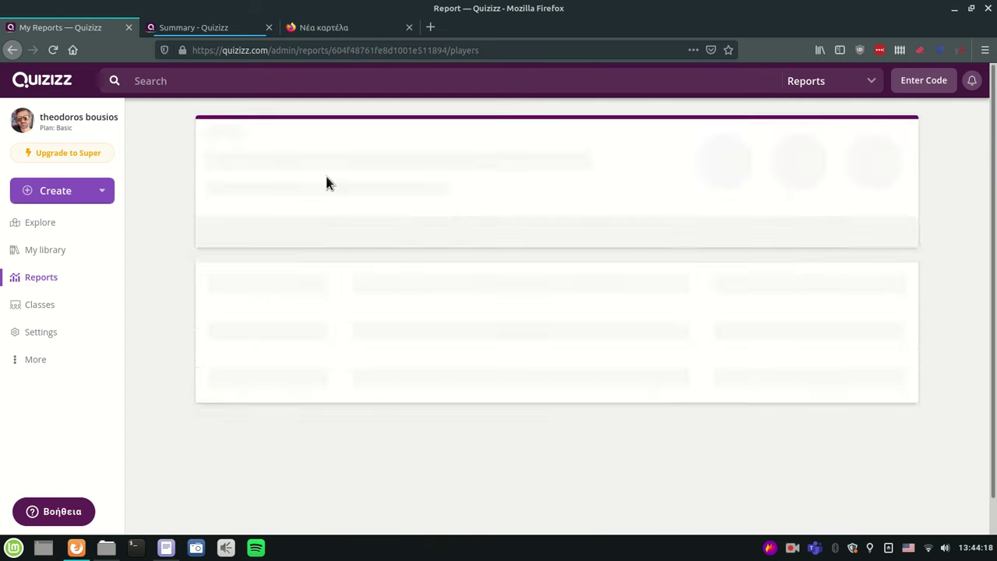
click(12, 50)
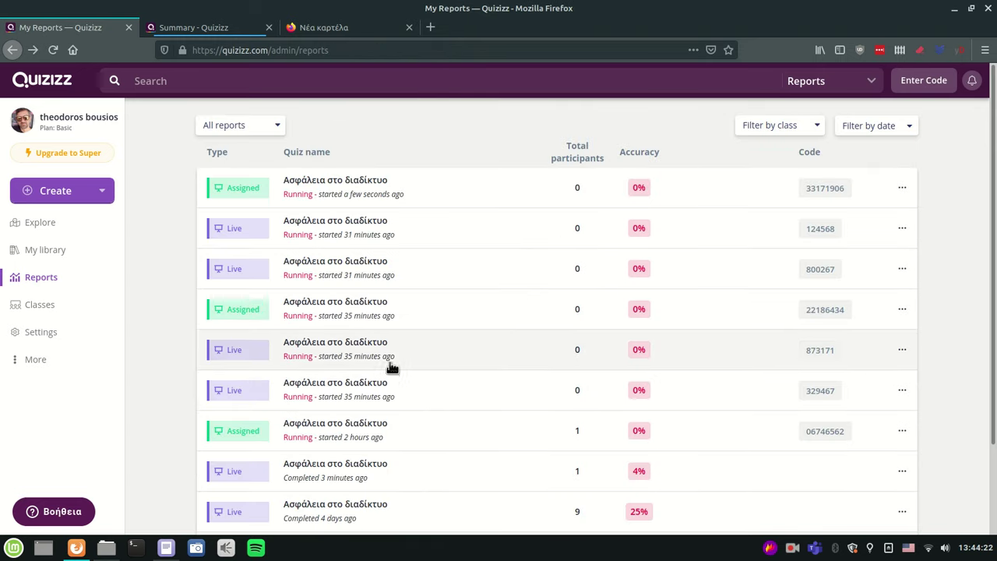
scroll(390, 362, down, 2)
click(358, 411)
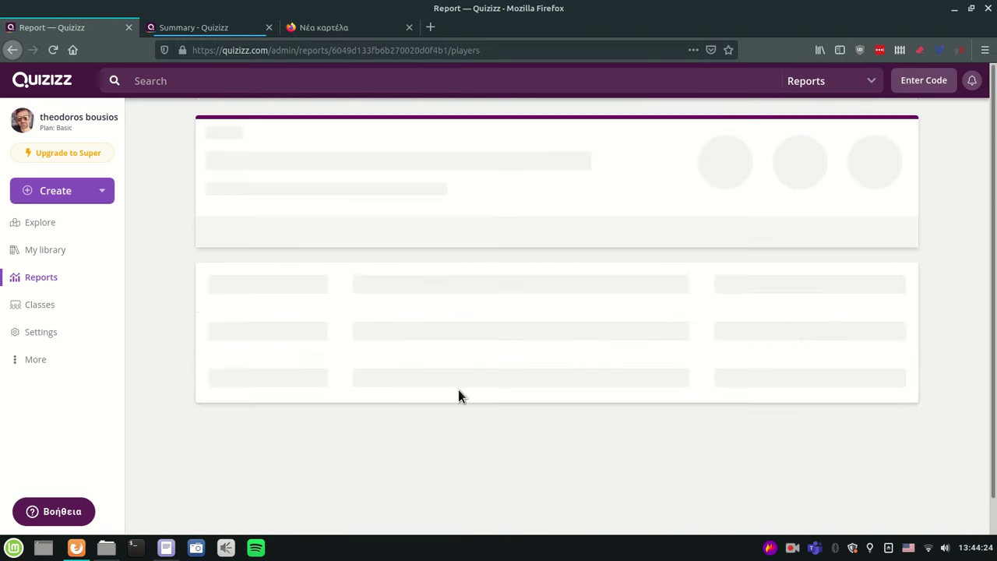
click(12, 50)
Step: Open the newest assigned "Ασφάλεια στο διαδίκτυο" report and end that assignment
click(344, 187)
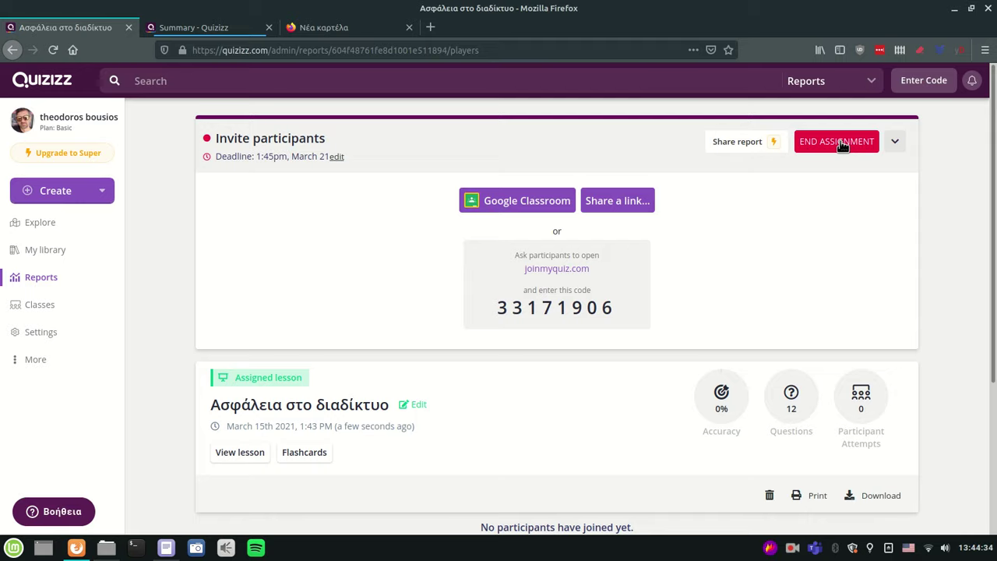
click(840, 143)
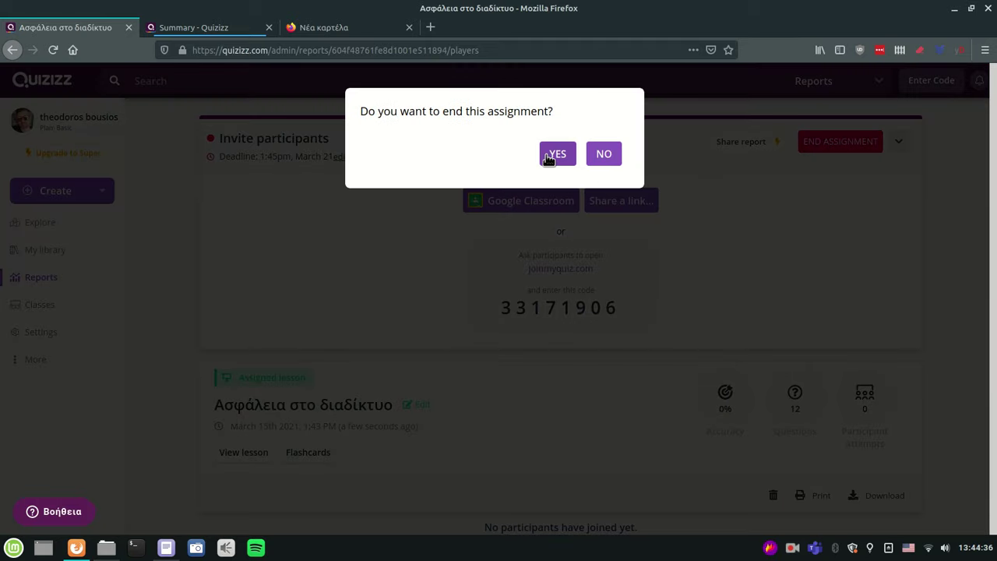
click(557, 154)
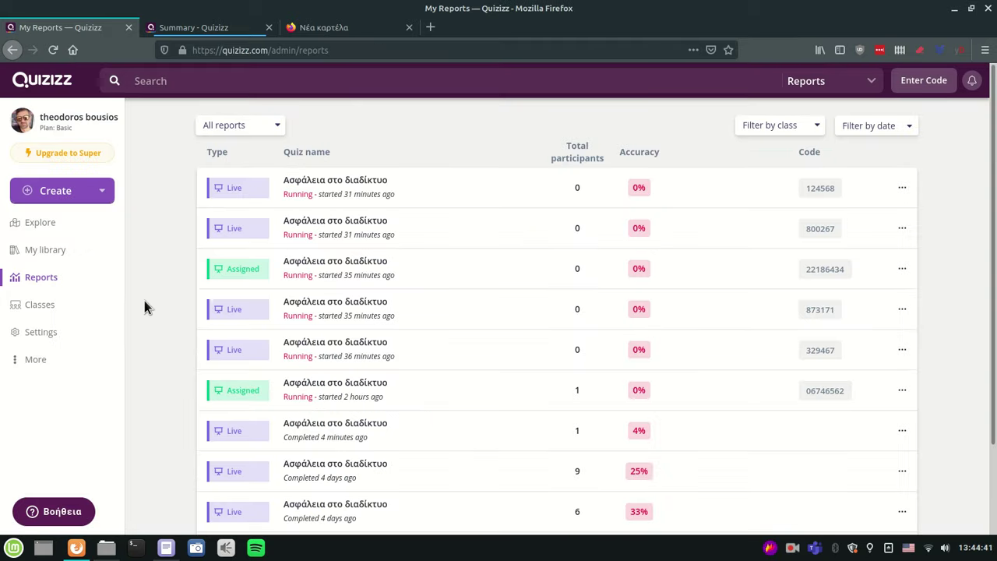
Step: Browse the Explore page's quizzes in Mathematics and in English and Language Arts
click(50, 226)
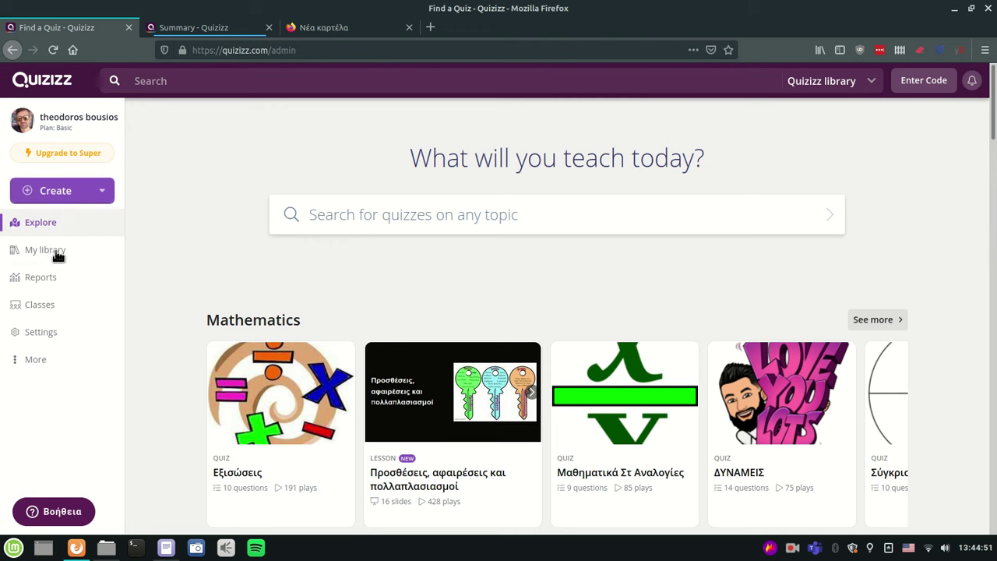
scroll(525, 318, down, 3)
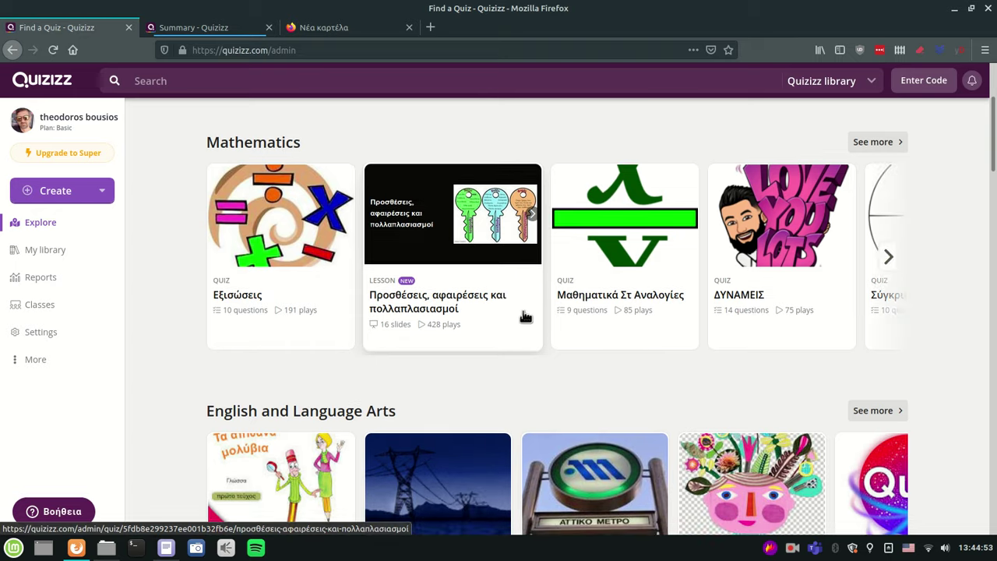
scroll(493, 321, down, 2)
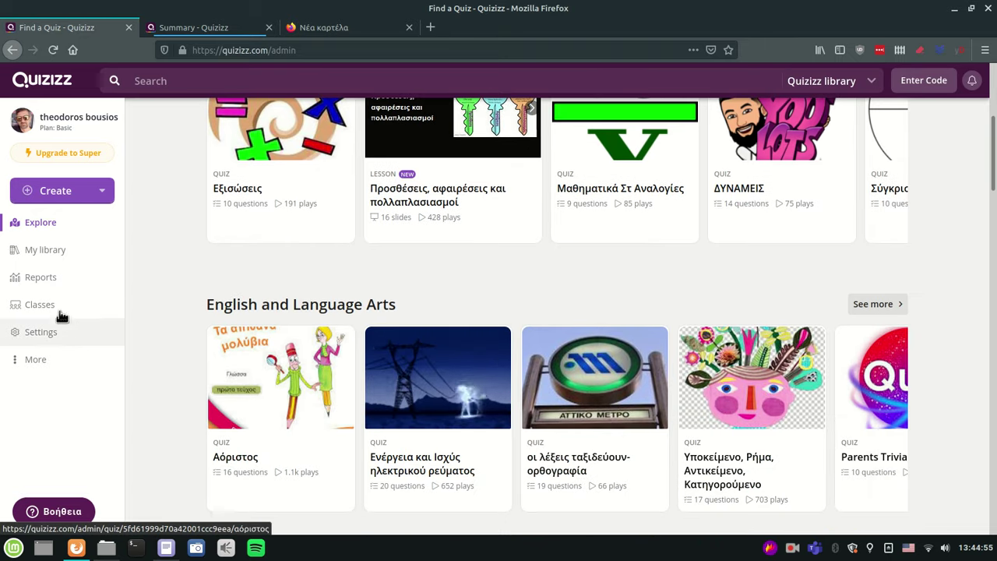